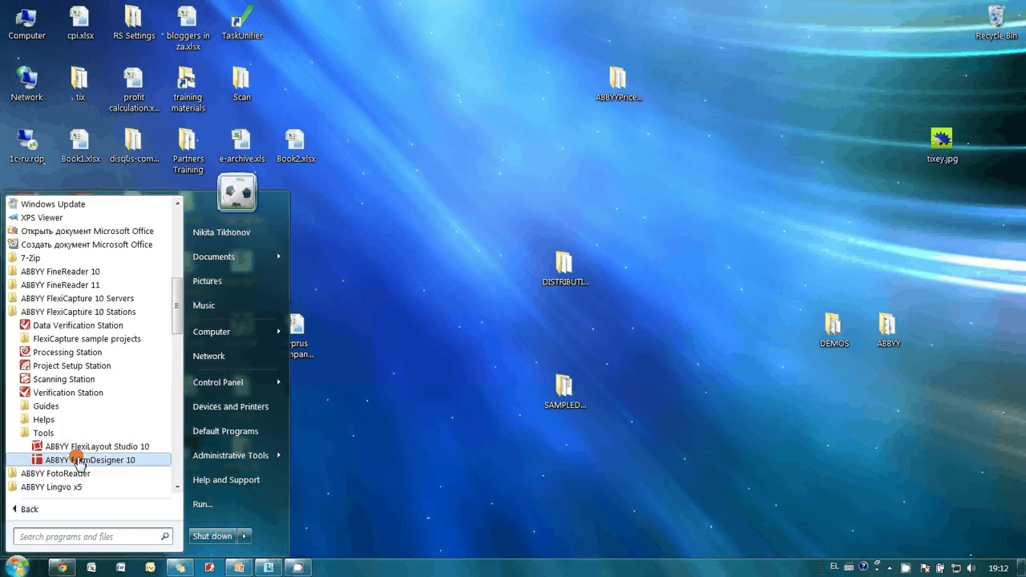
Start FormDesigner with a new empty form with base elements and place EntryField1.
click(80, 462)
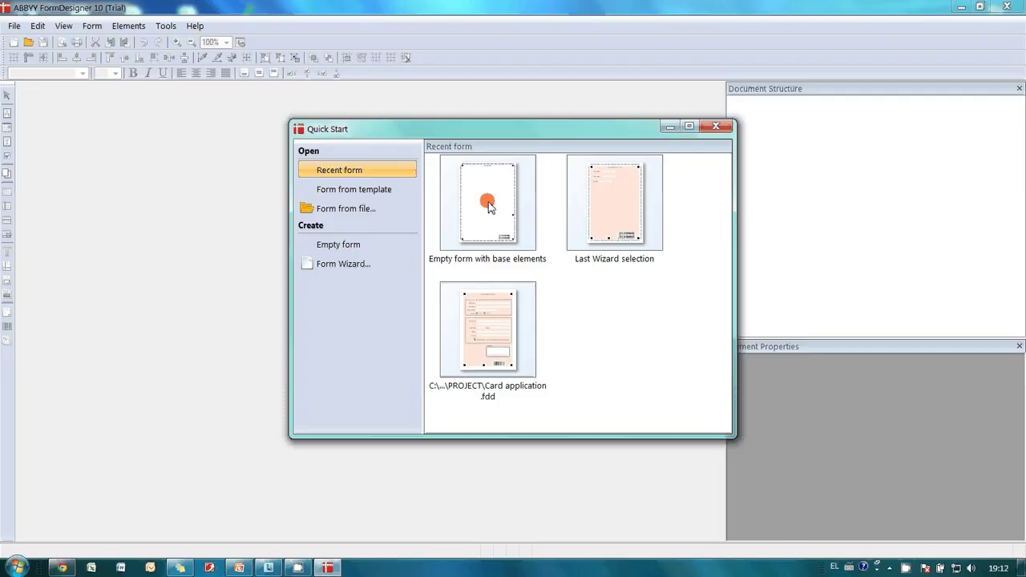
double_click(489, 205)
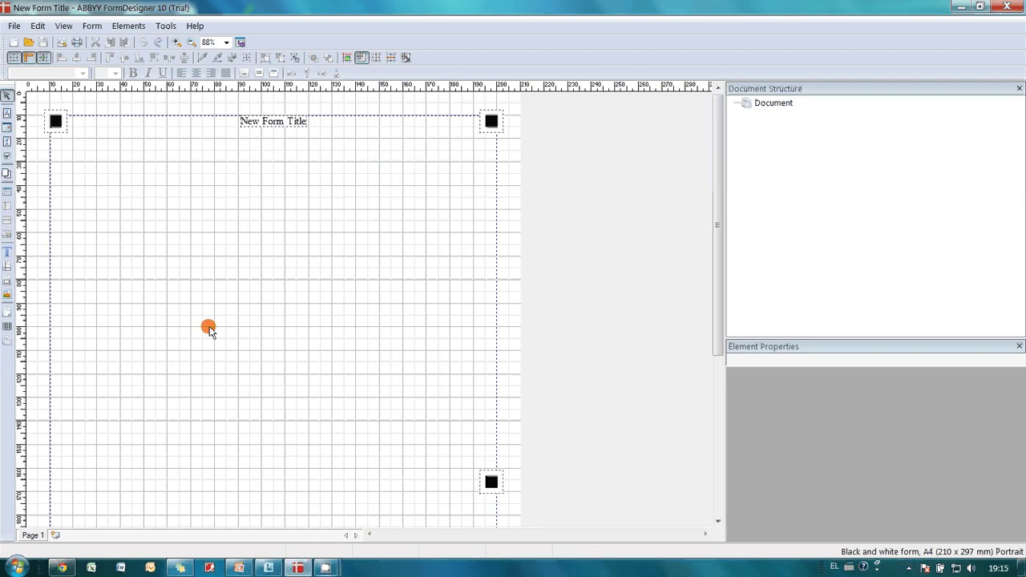
click(6, 112)
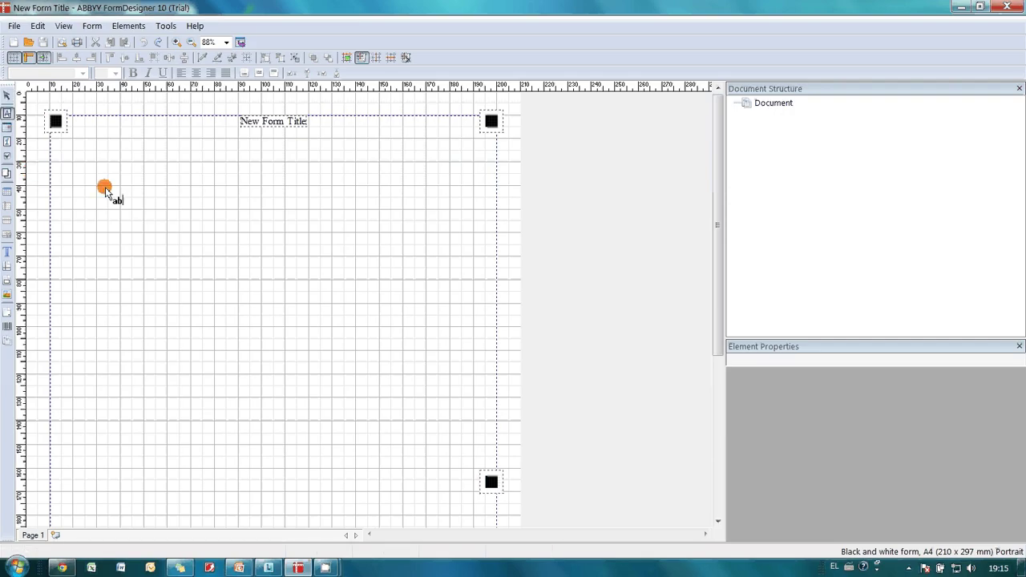
click(164, 210)
click(126, 235)
Add DateField1, NumericField1, Checkmark1 and a barcode identifier below the entry field.
click(154, 277)
click(7, 142)
click(150, 331)
click(7, 156)
click(188, 379)
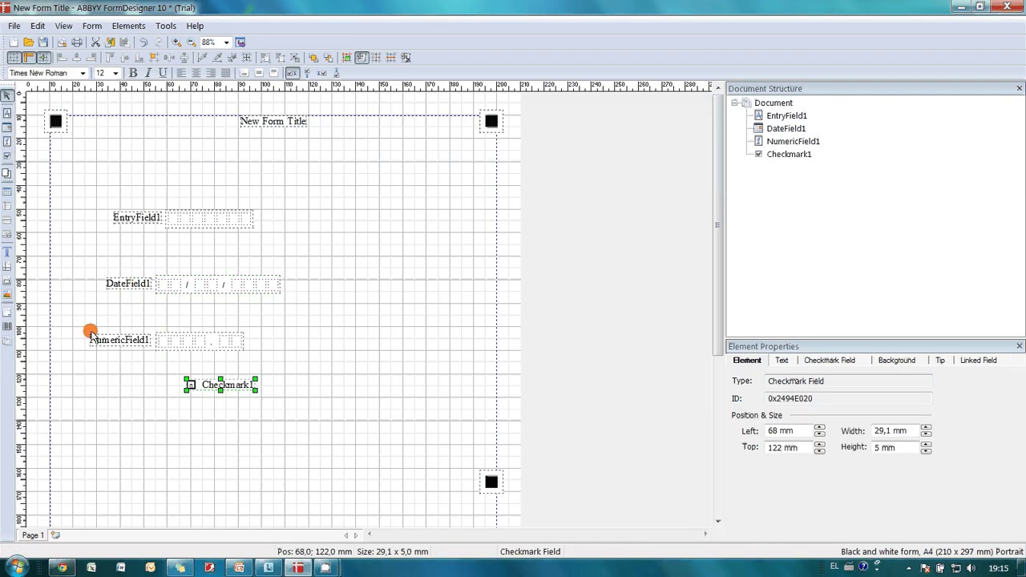
click(16, 321)
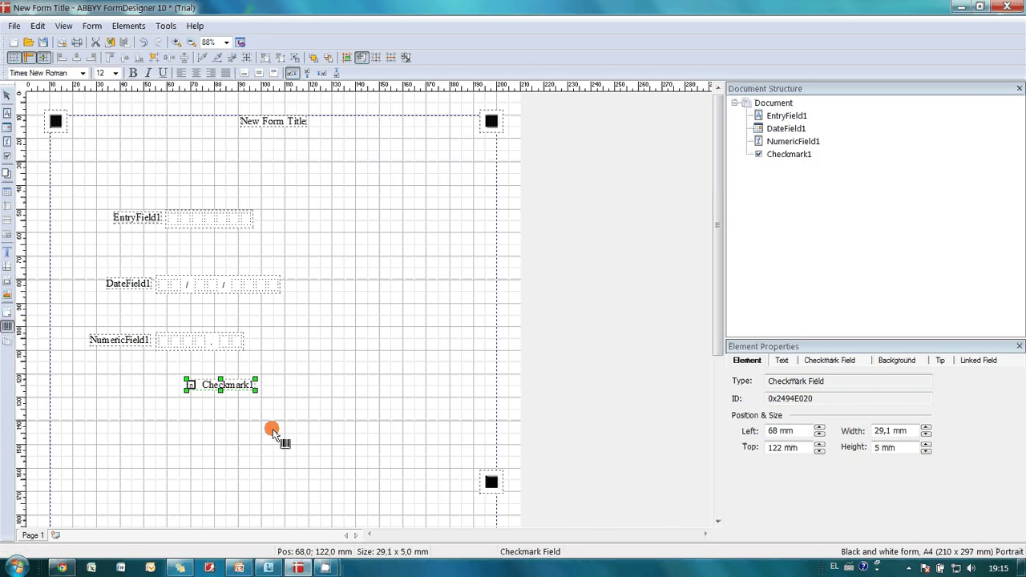
click(311, 432)
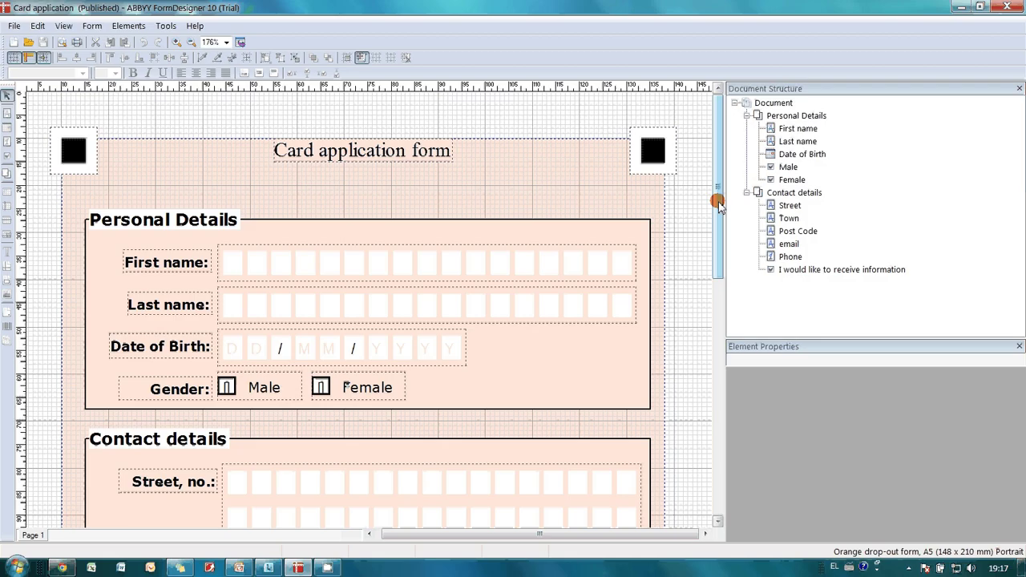
Scroll down to the form's signature box and bring up the File menu's Publish Form and Export To options.
drag(719, 205, 708, 367)
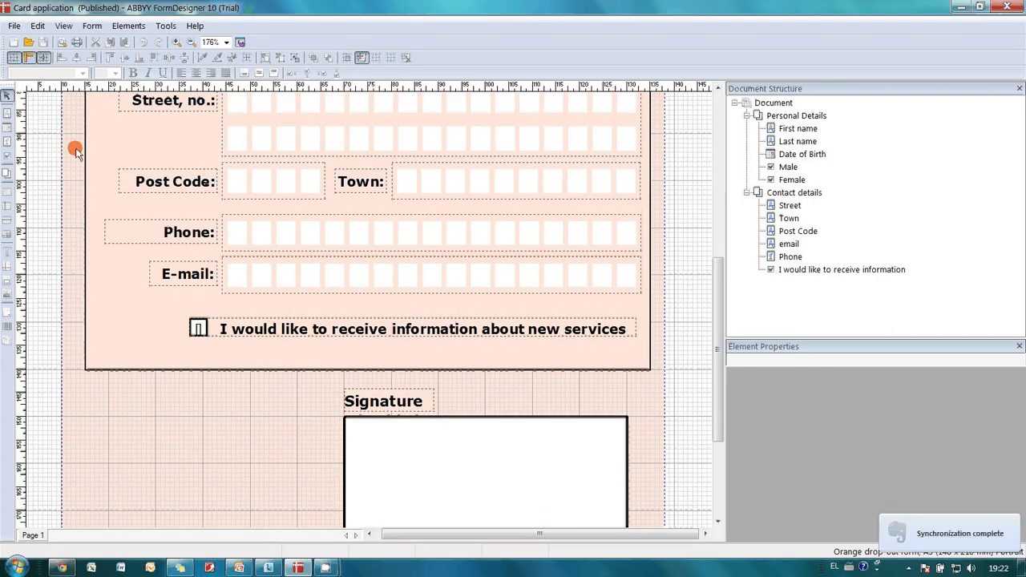
click(14, 26)
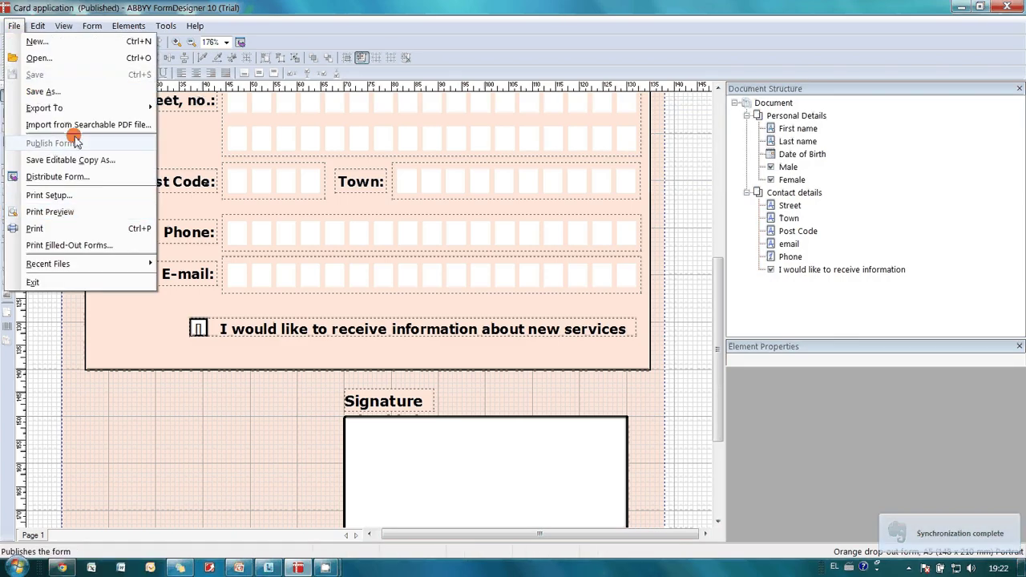
mouse_move(80, 109)
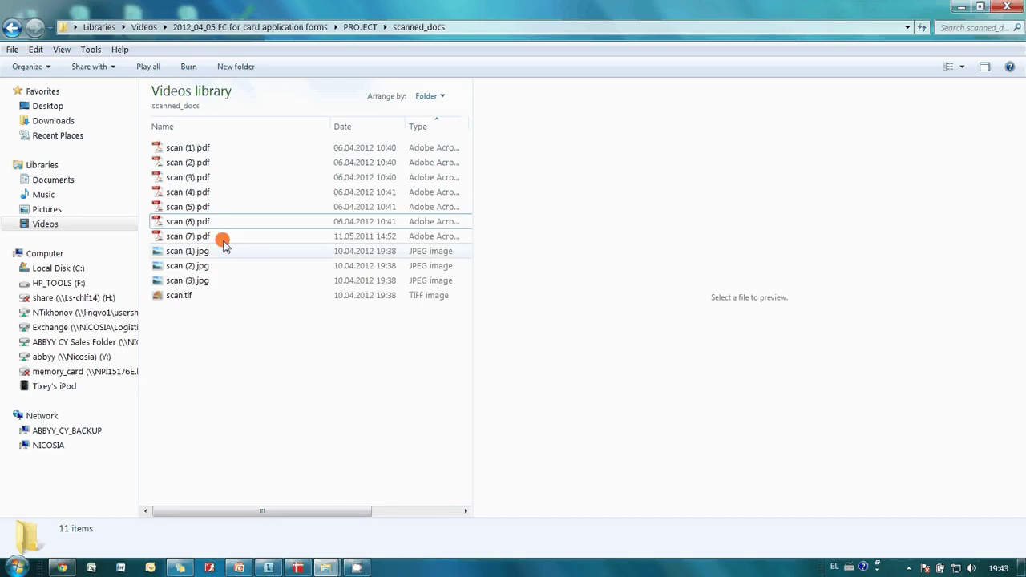
Preview scan (3).pdf, scan (1).jpg, the rotated scan.tif and the invoice in scan (7).pdf.
click(201, 178)
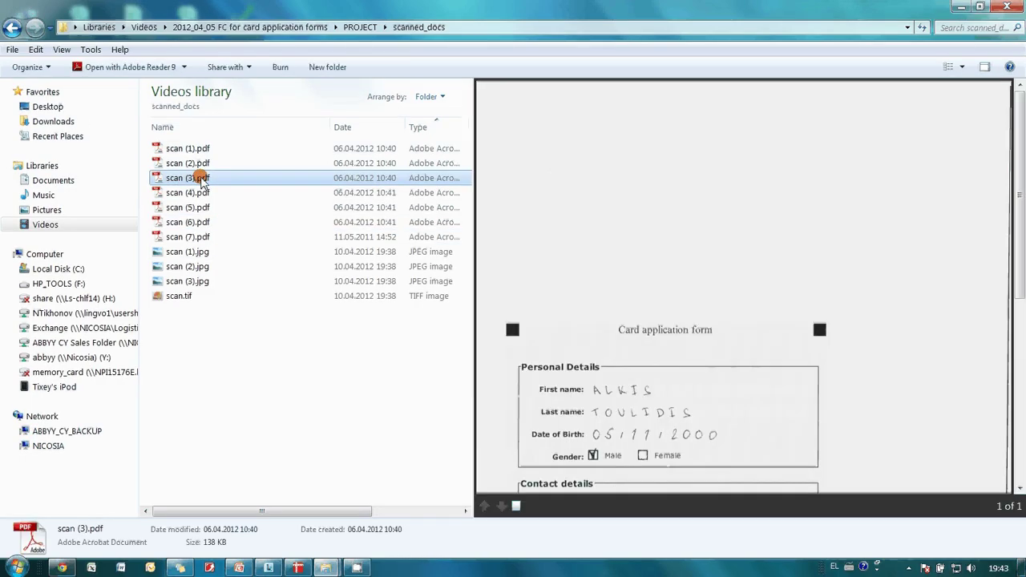
click(199, 253)
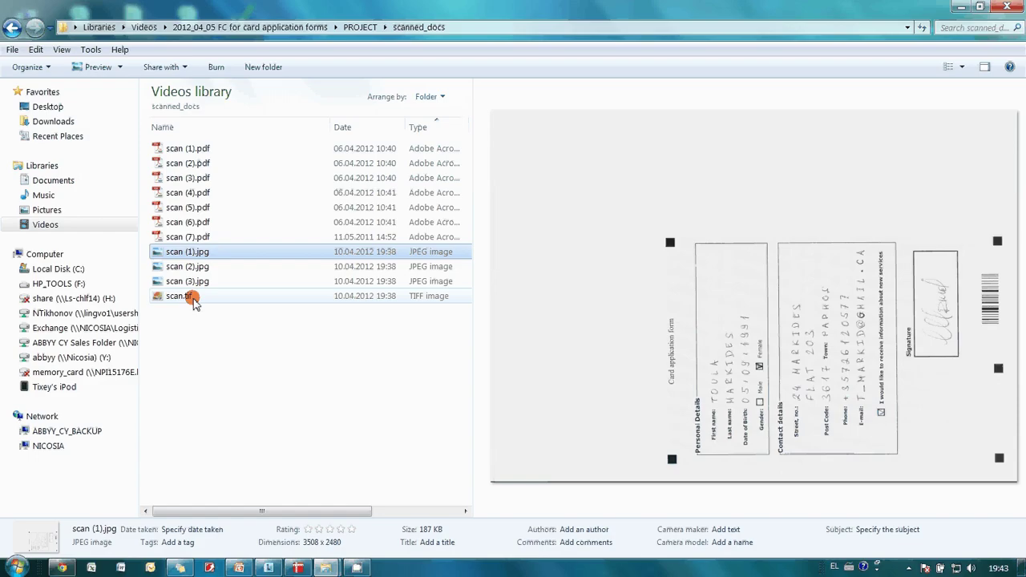
click(193, 297)
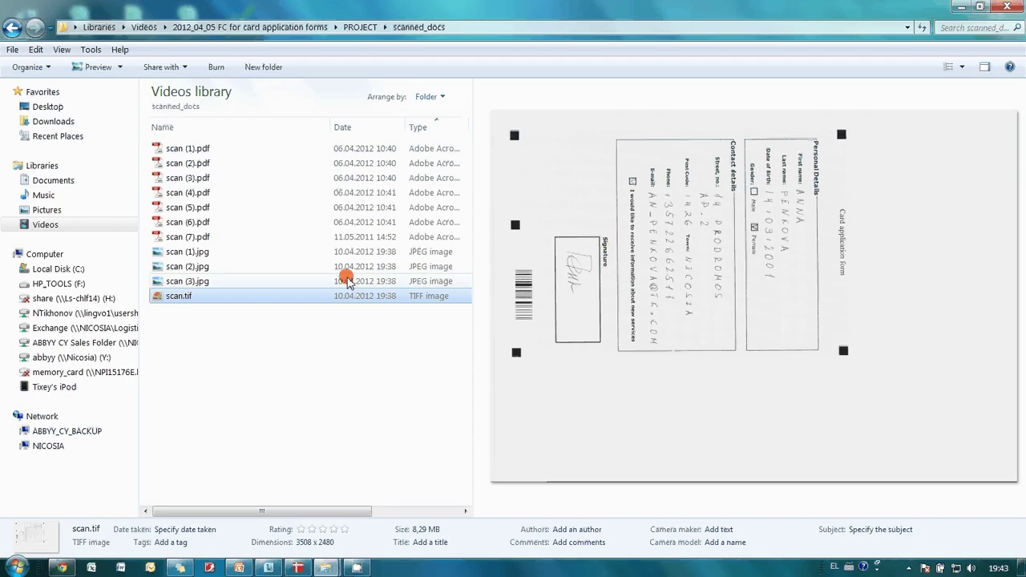
click(223, 245)
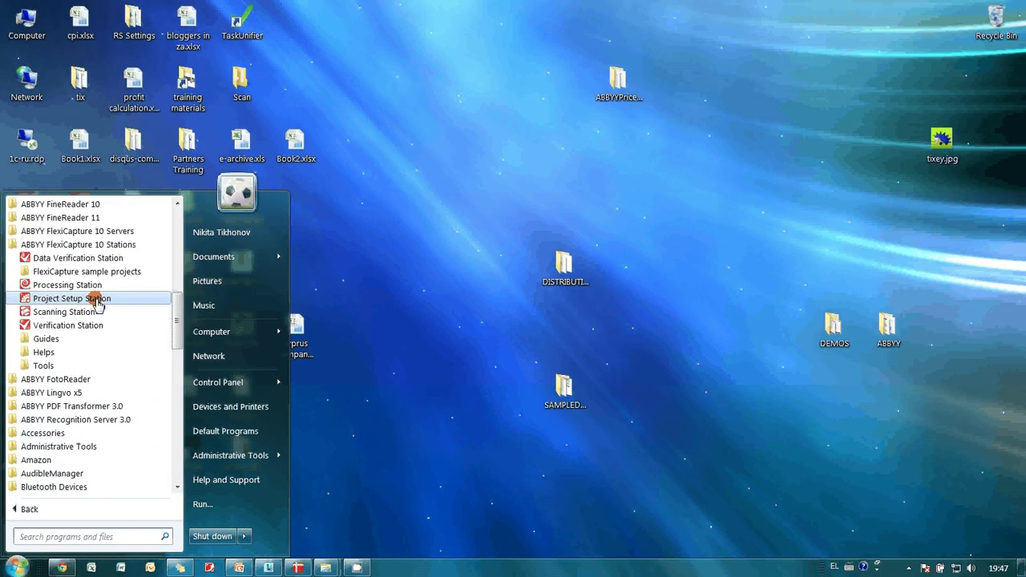
Launch Project Setup Station and create a new project named 'crd'.
click(96, 303)
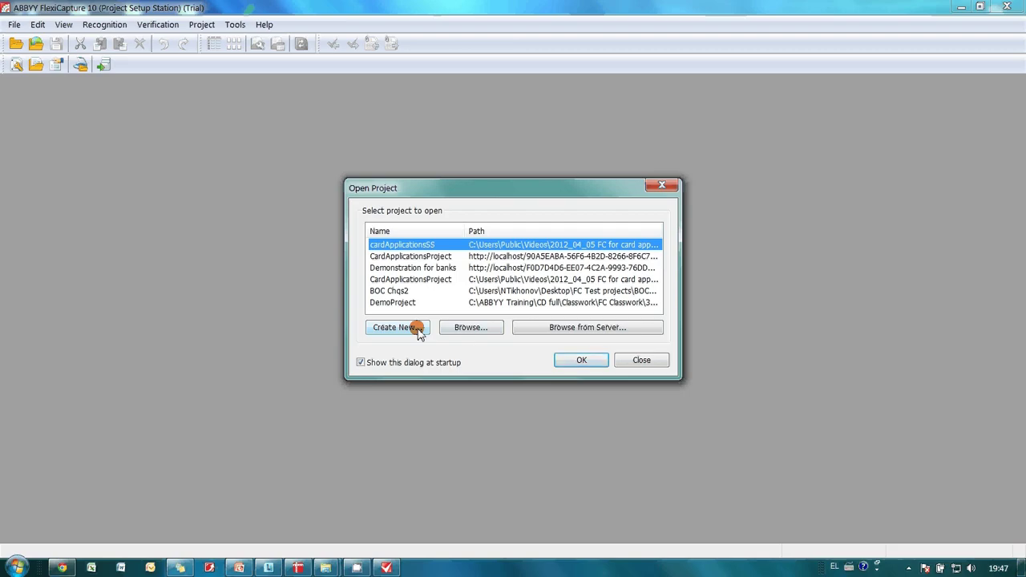
click(418, 329)
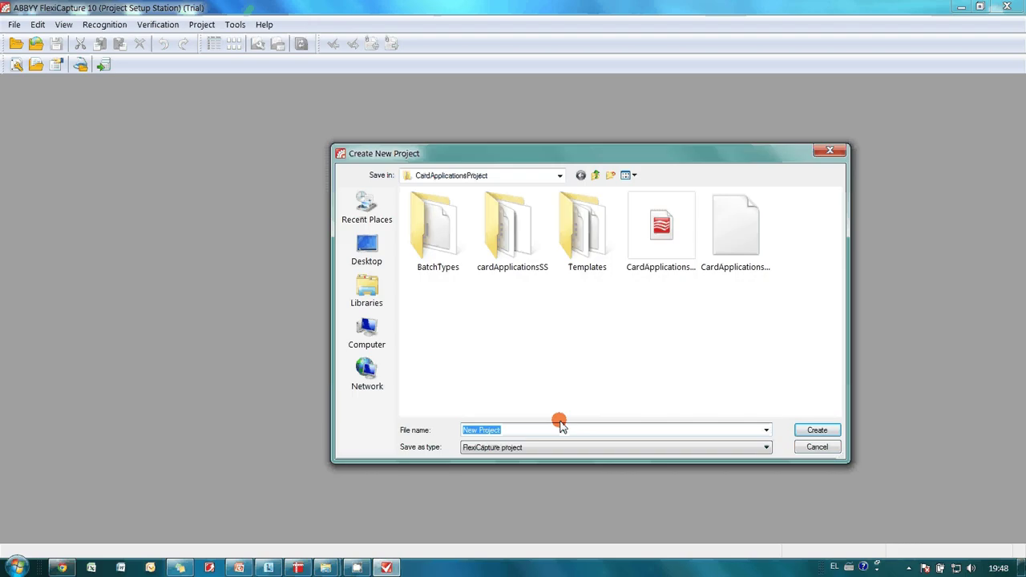
text(crd)
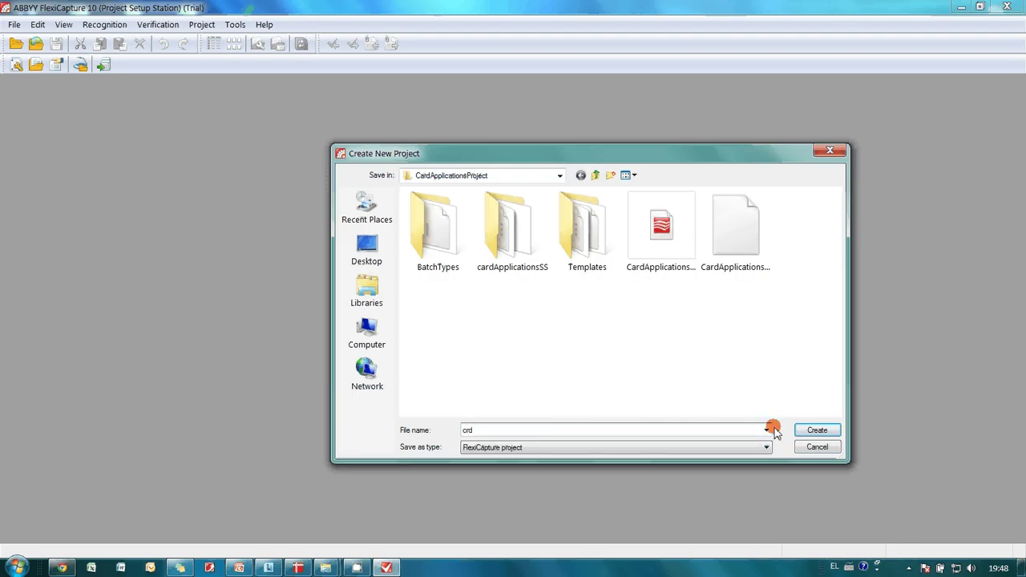
click(816, 431)
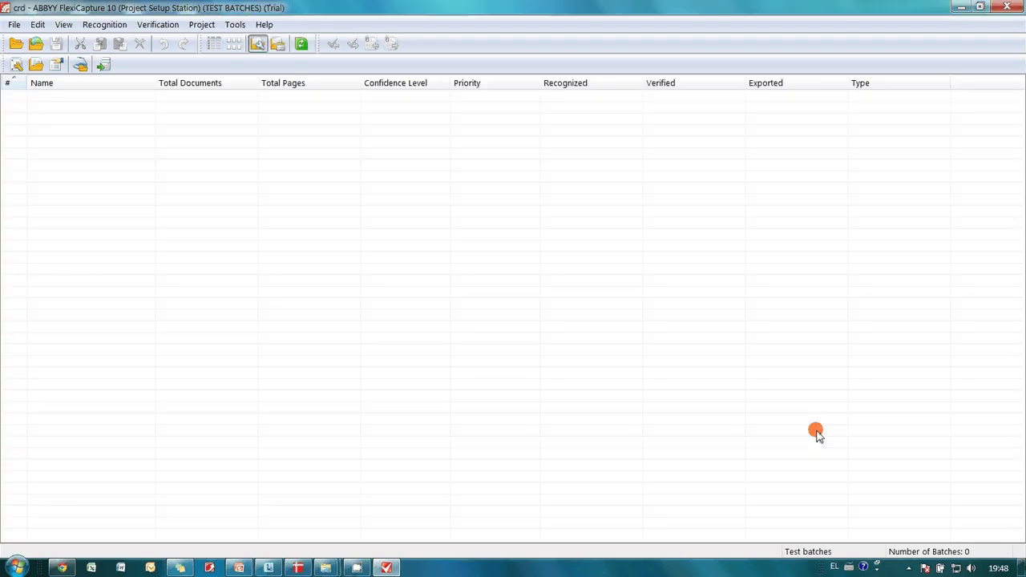
Import Card application.xfd from the PROJECT folder as a document definition and open it for editing.
click(14, 25)
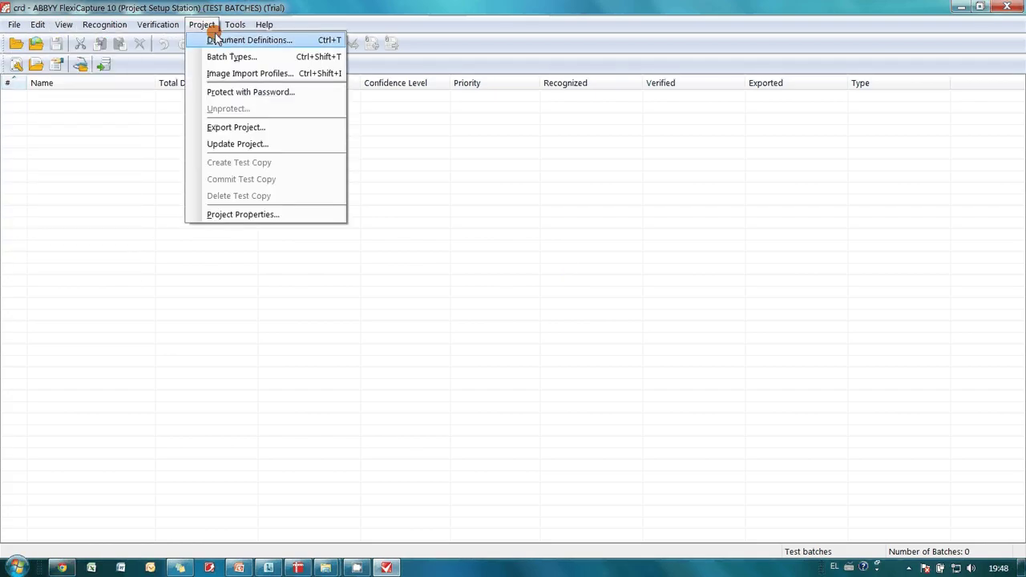
click(214, 39)
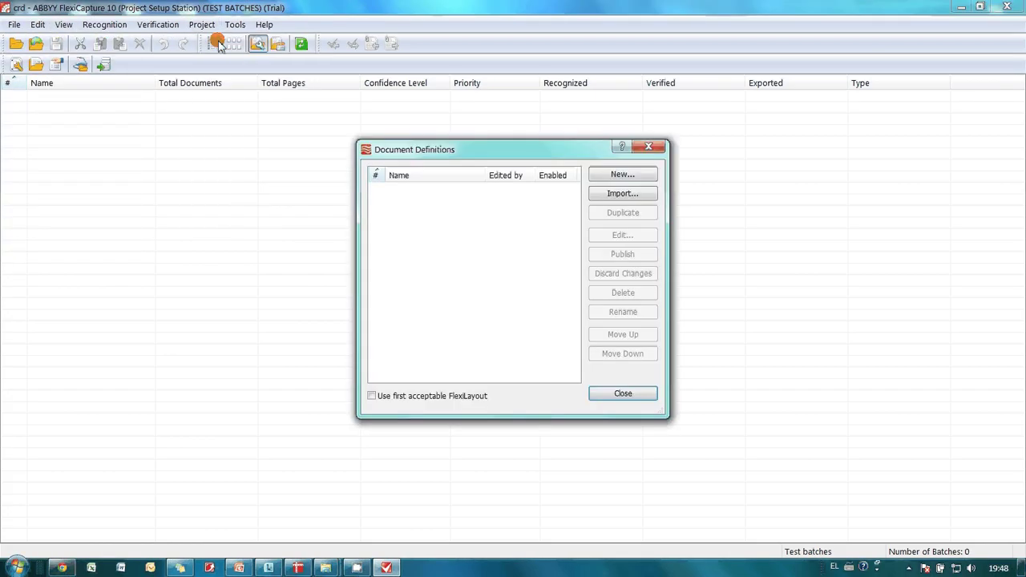
click(624, 194)
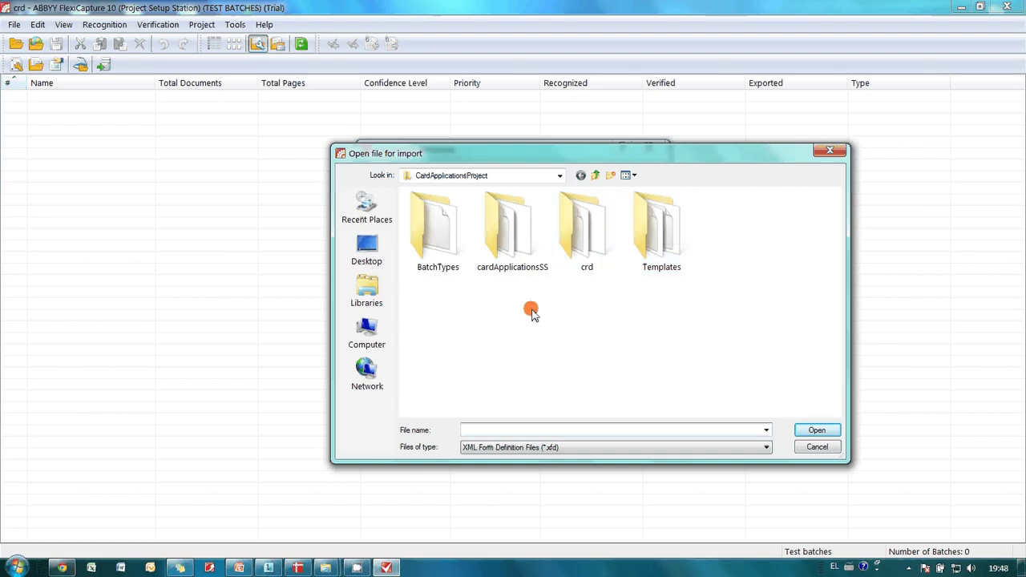
click(592, 178)
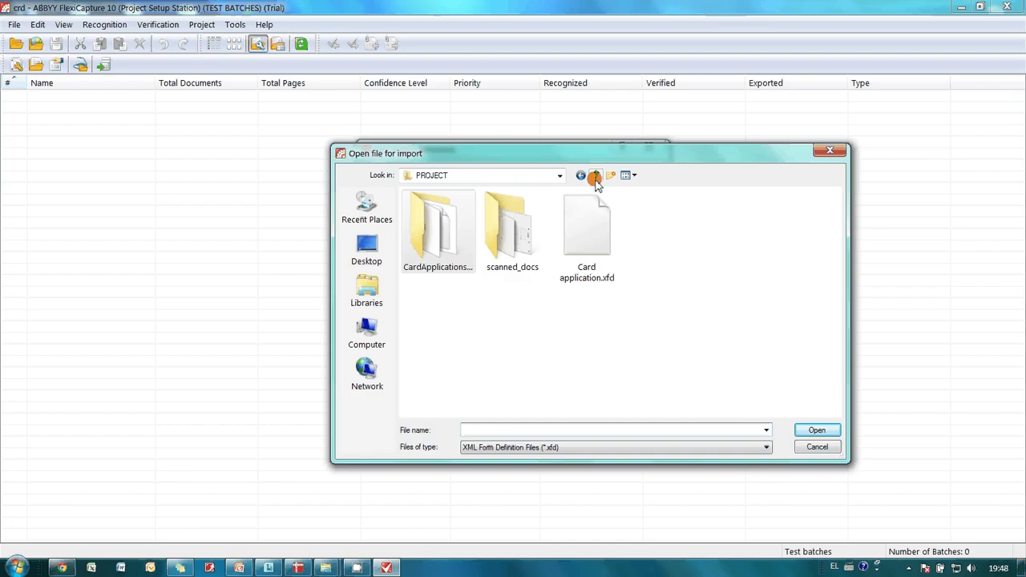
click(588, 229)
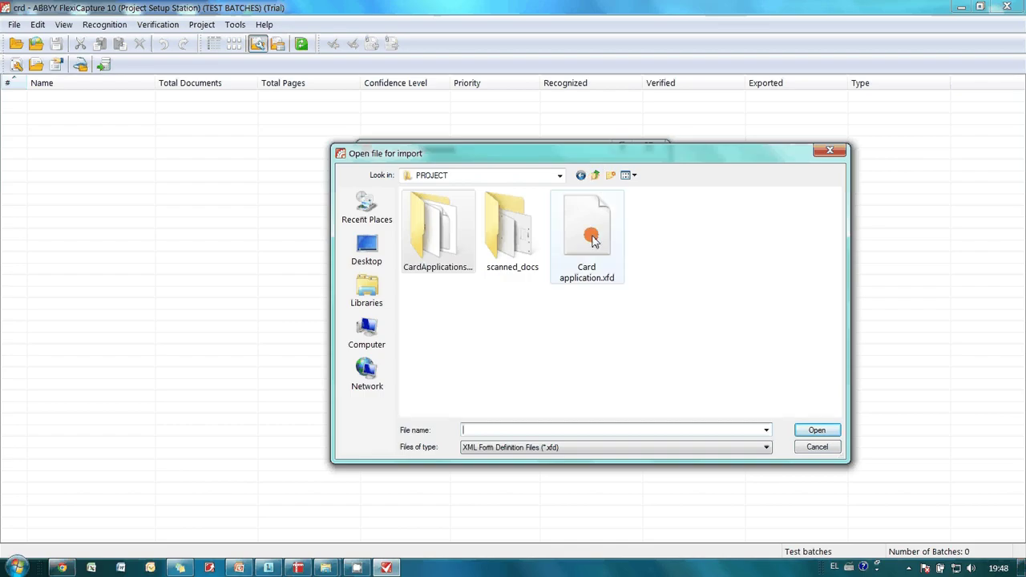
click(818, 429)
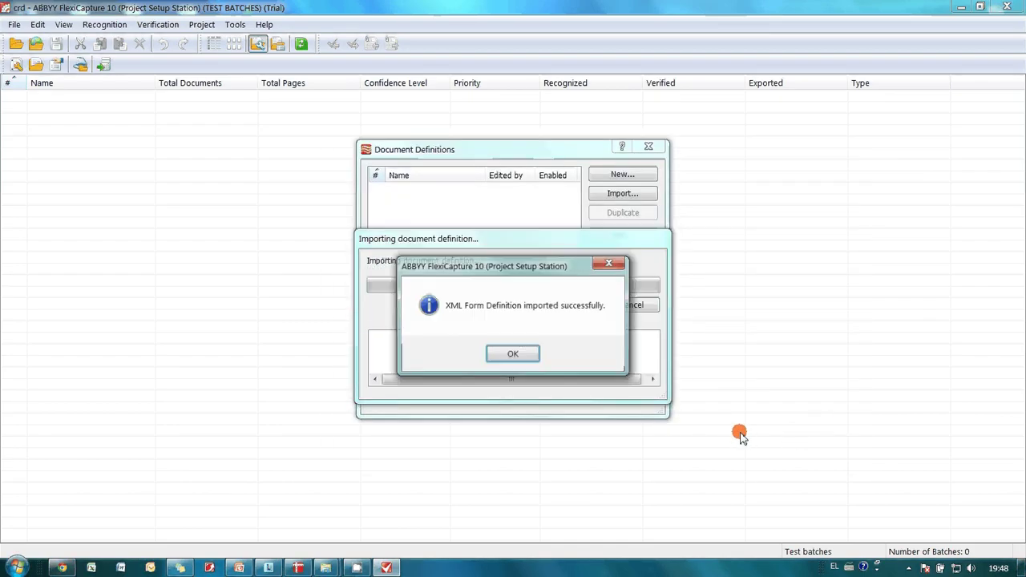
click(526, 355)
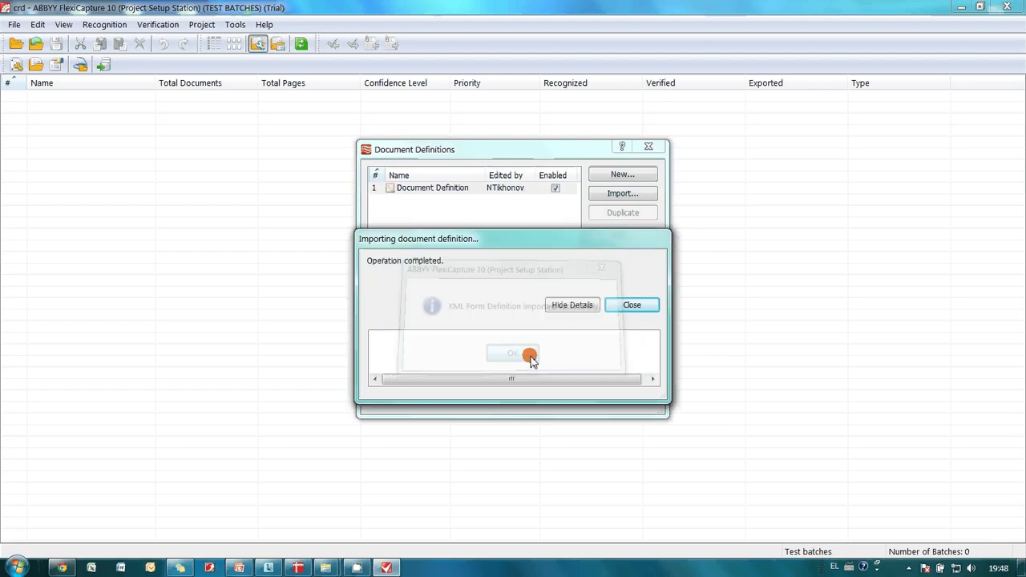
click(633, 305)
click(624, 234)
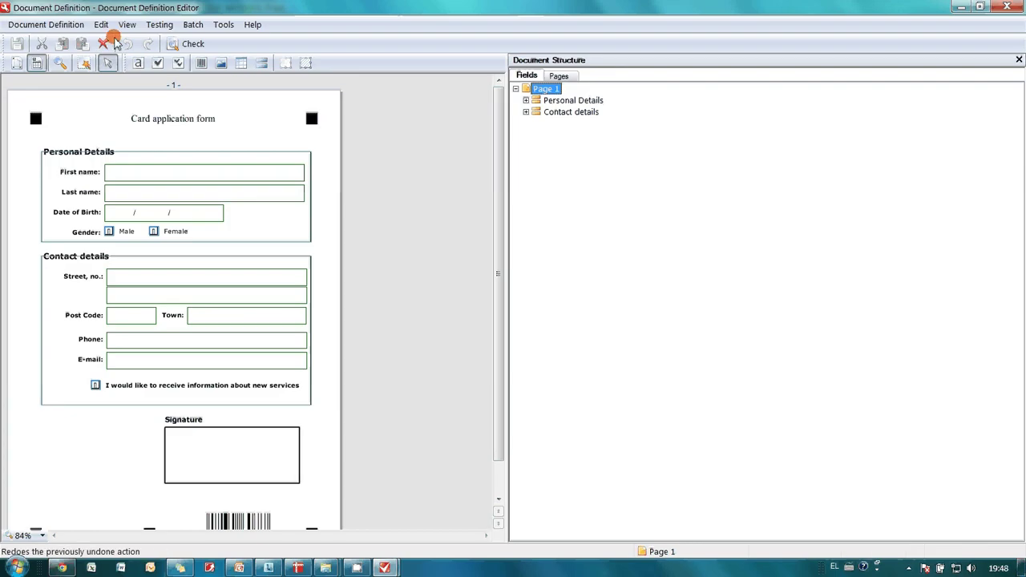
Open the Export to MS Access destination and try SQL Native Client as connection provider, then discard changes.
click(71, 23)
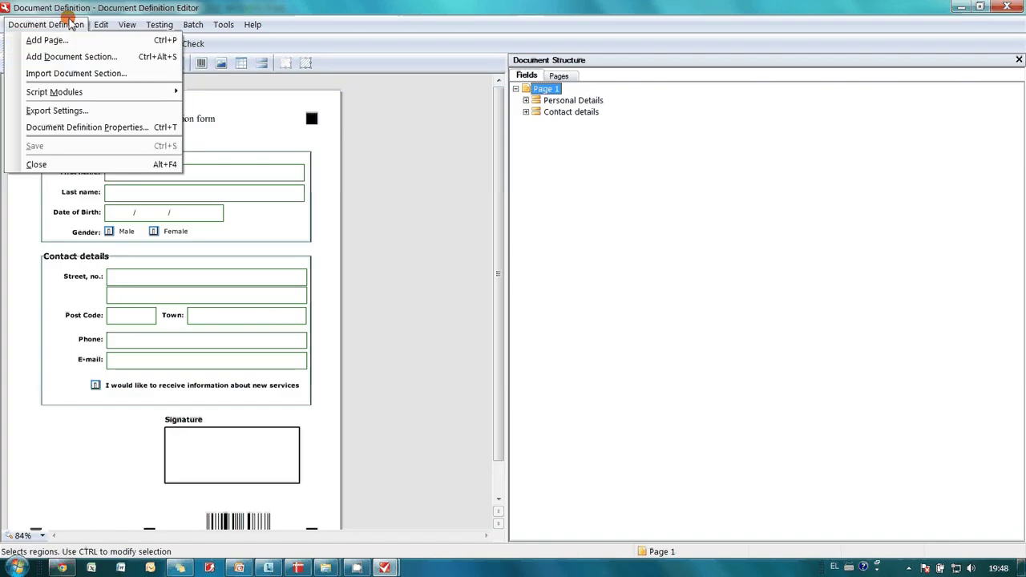
click(78, 110)
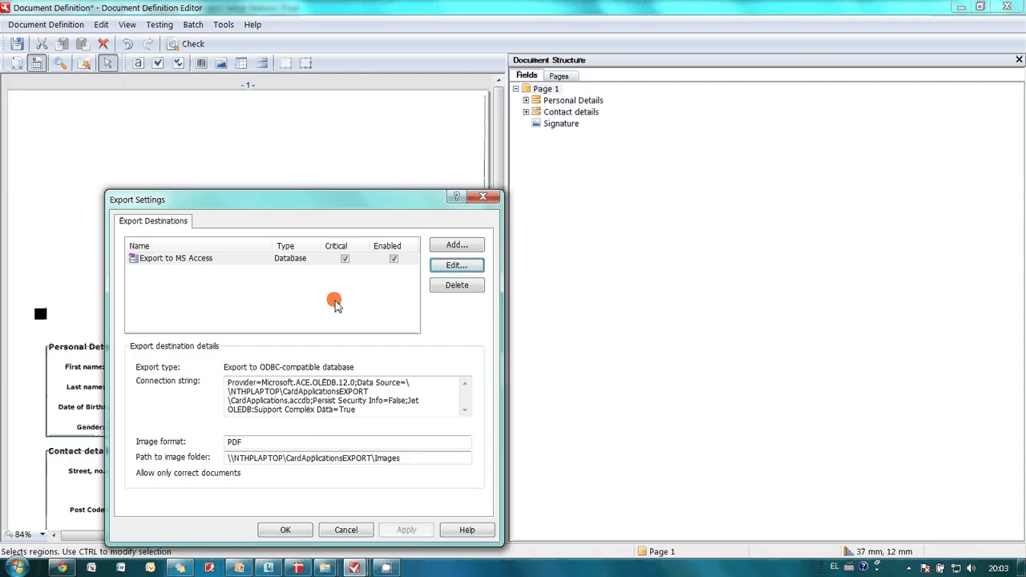
click(452, 266)
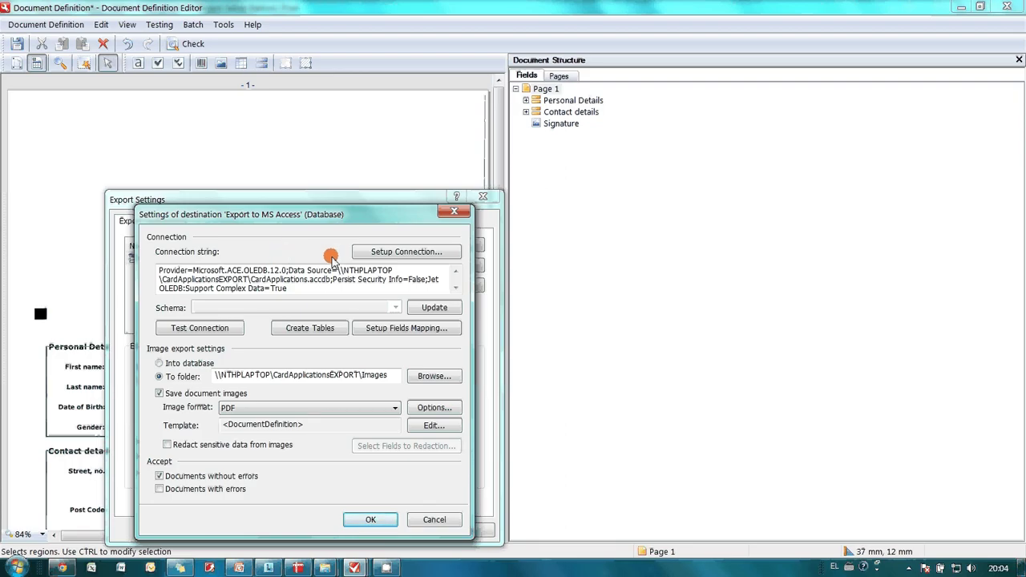
click(389, 251)
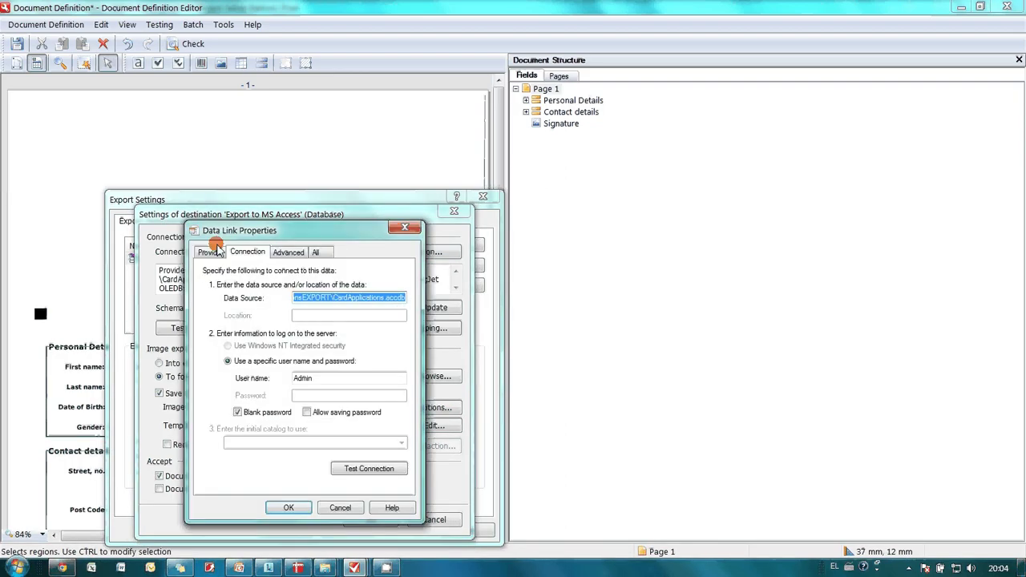
click(210, 252)
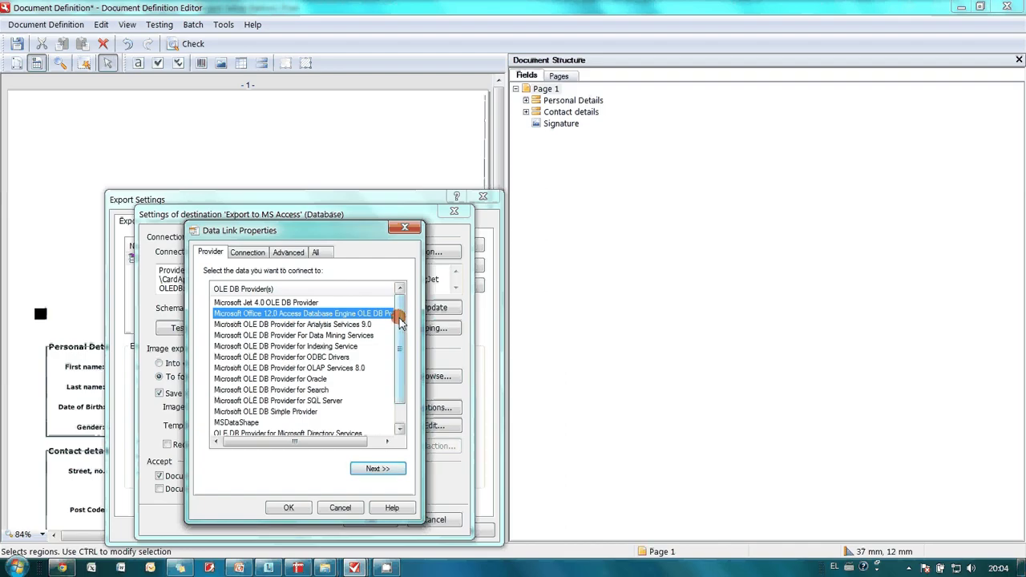
scroll(396, 312, down, 1)
click(273, 425)
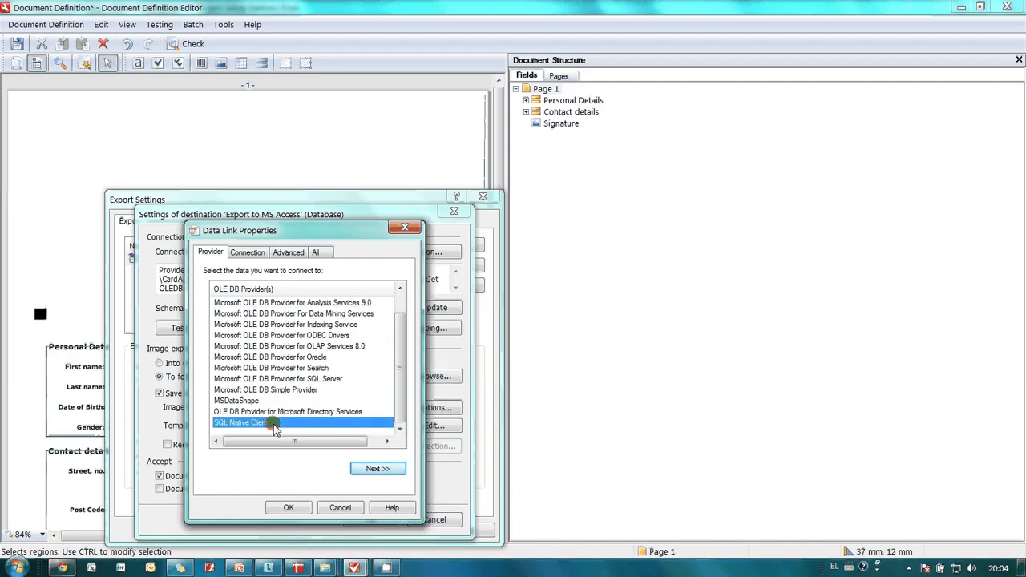
click(285, 505)
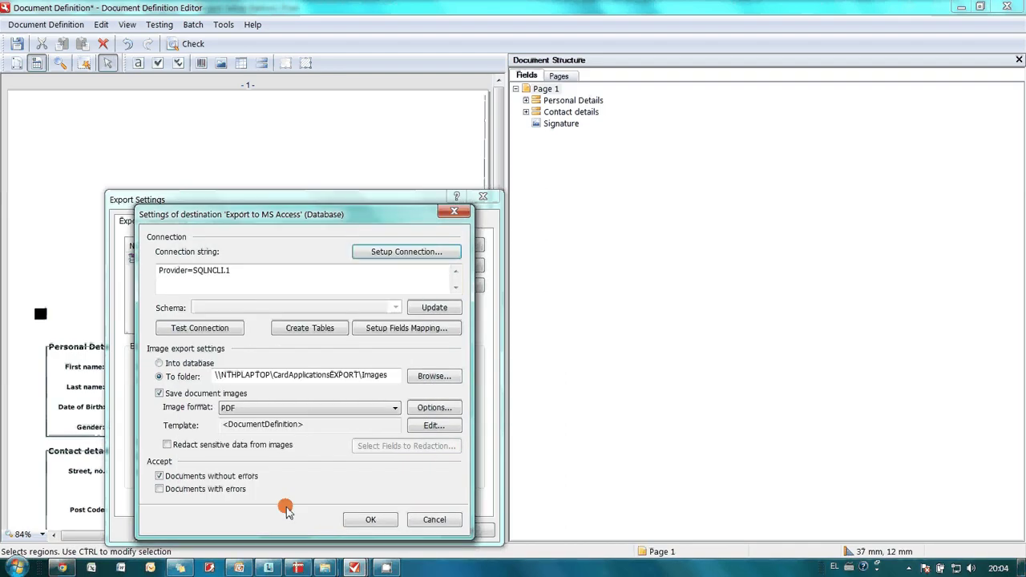
click(453, 211)
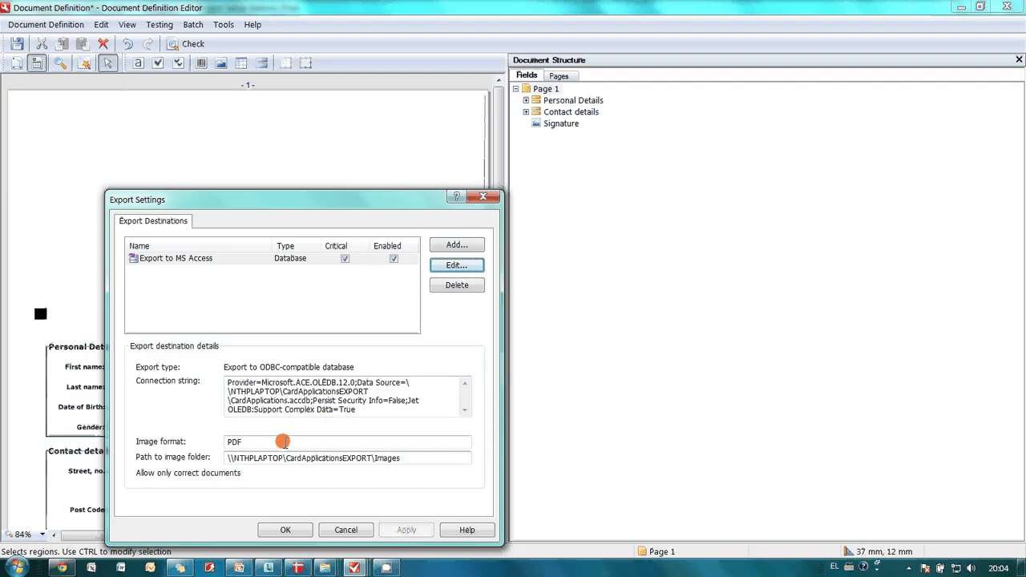
click(290, 457)
click(275, 443)
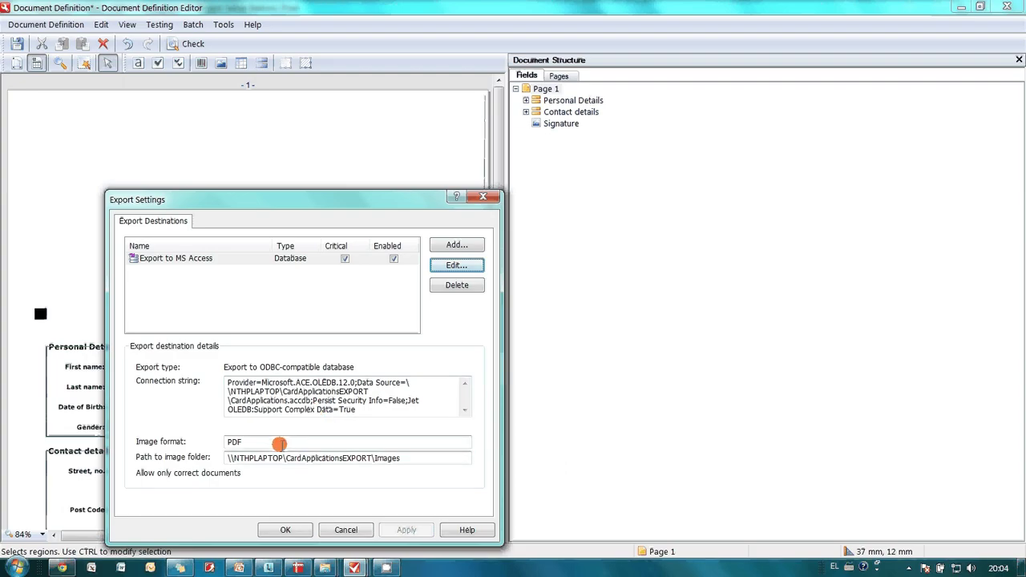
Set the Access destination to save images as searchable PDF and save its settings.
click(456, 265)
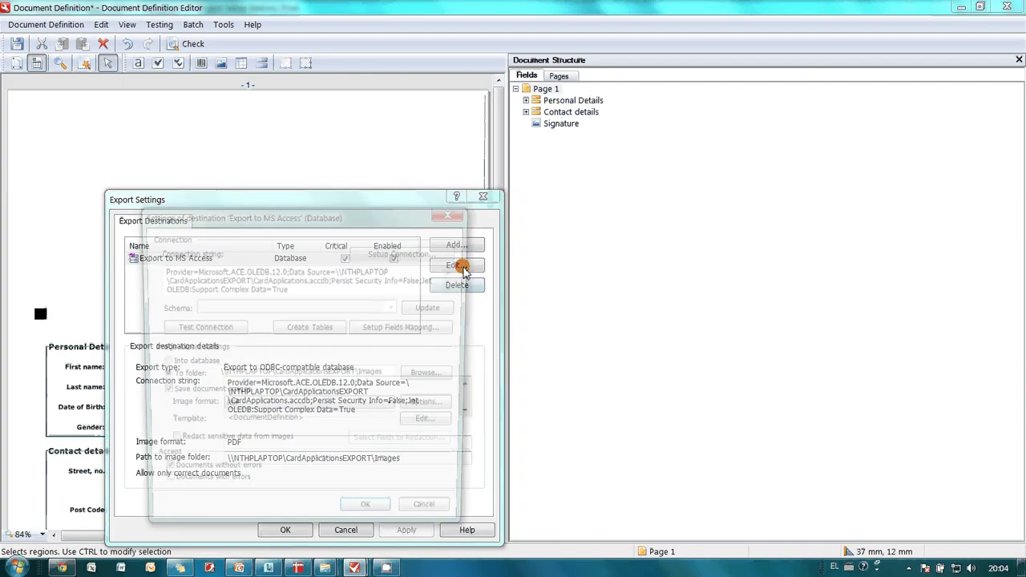
click(437, 408)
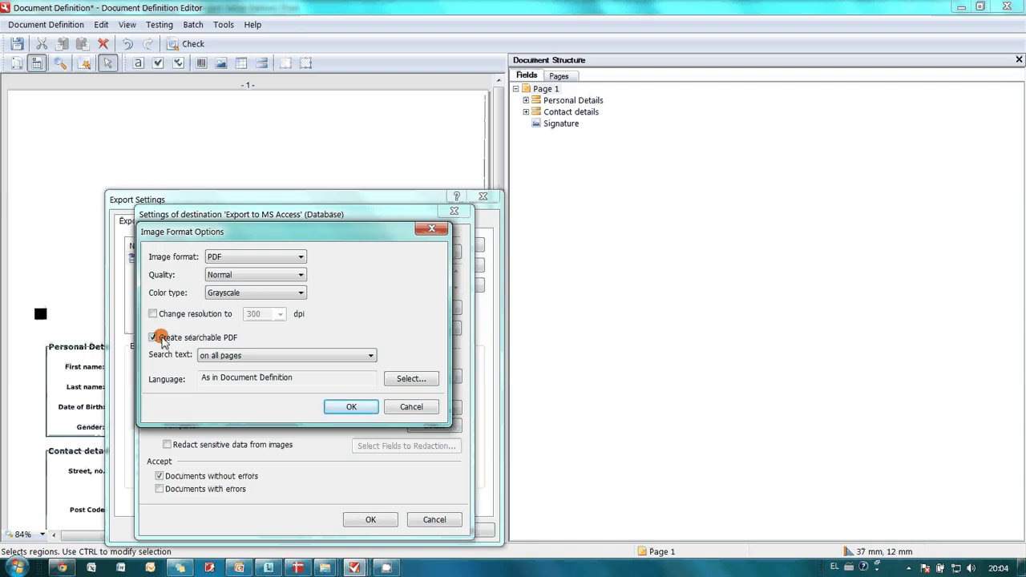
click(351, 407)
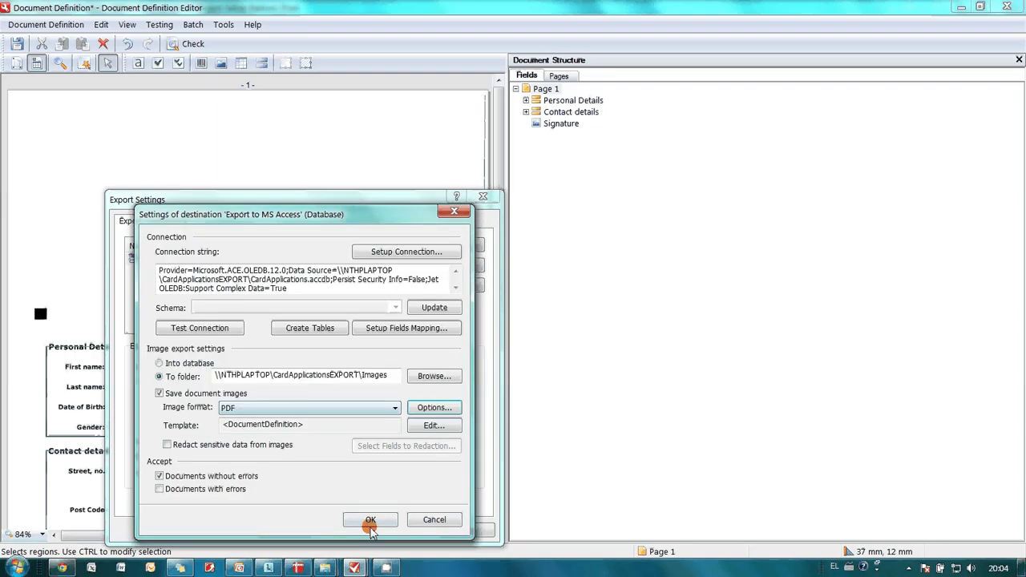
click(370, 519)
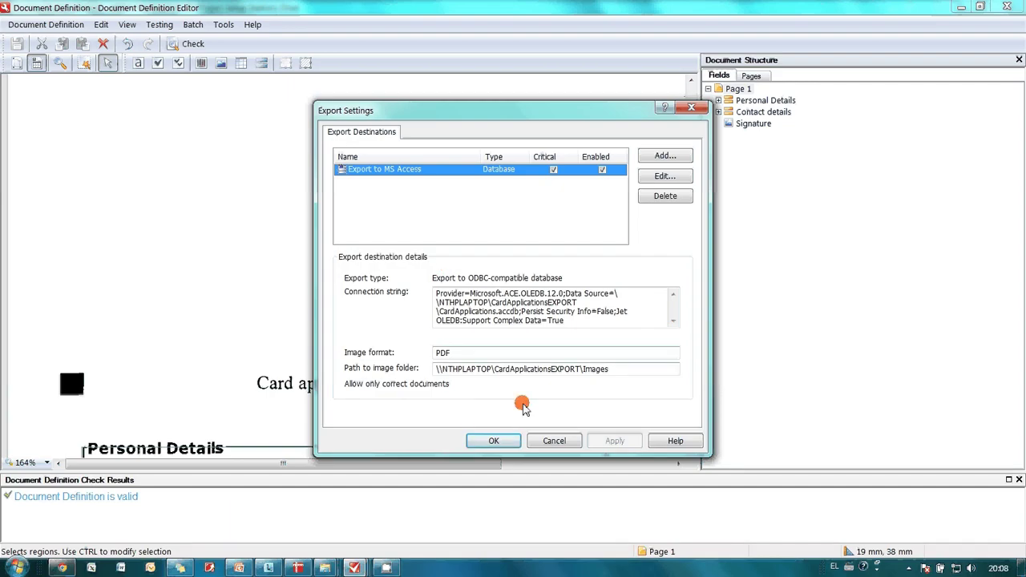
Close the export settings and definition editor, then publish the document definition and confirm with Yes.
click(497, 441)
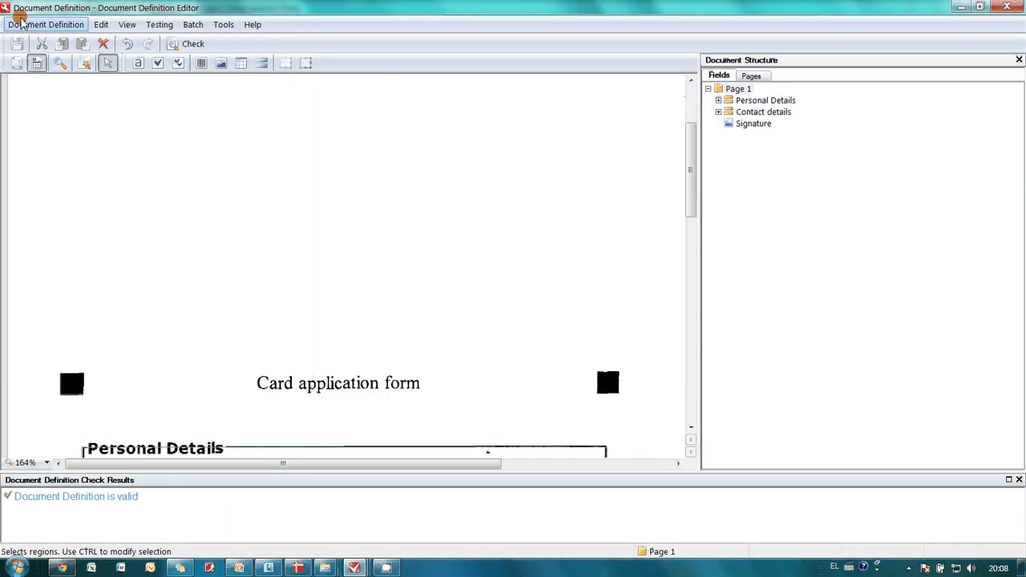
click(20, 24)
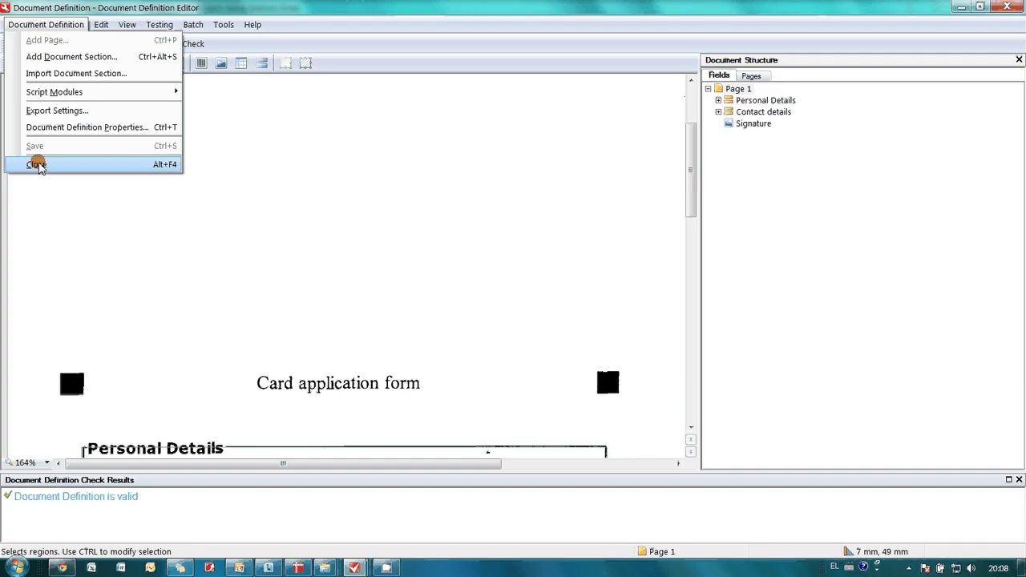
click(36, 164)
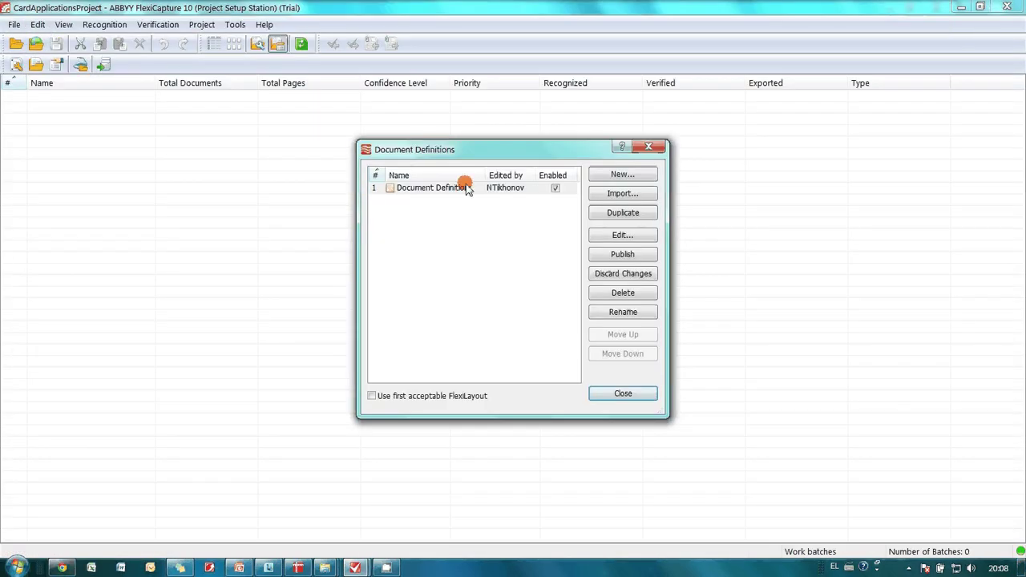
click(631, 256)
click(484, 318)
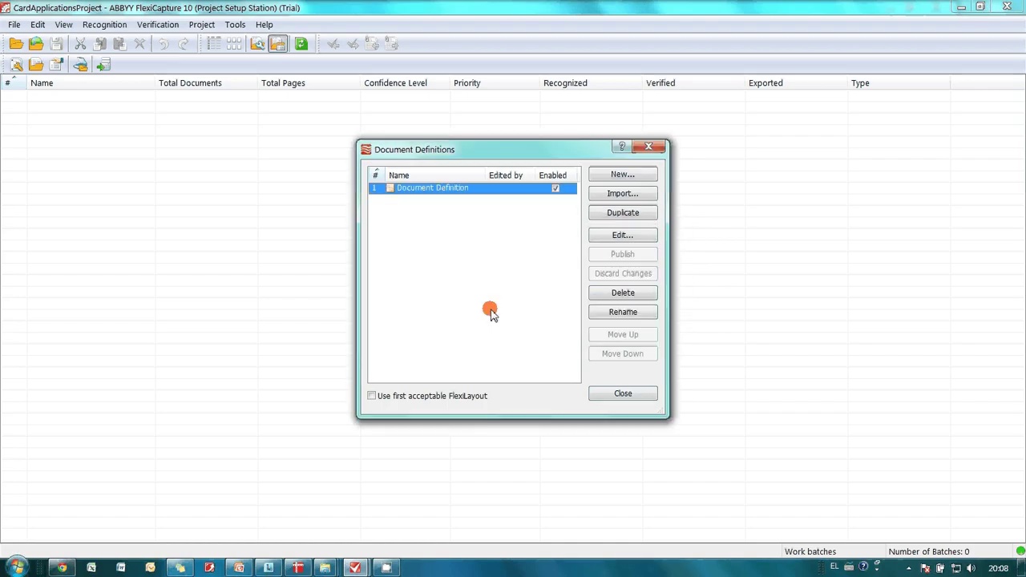
click(634, 396)
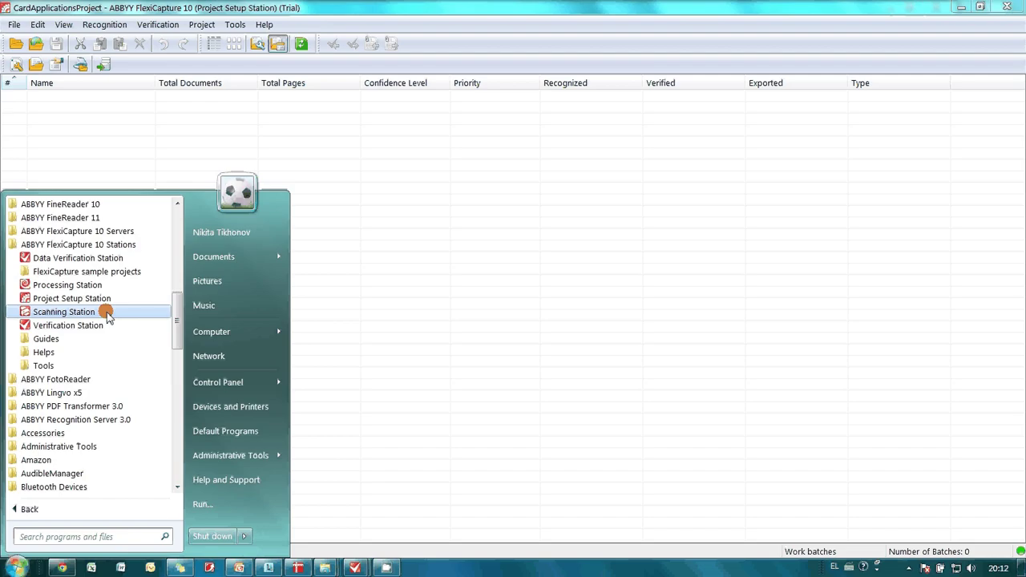
click(412, 214)
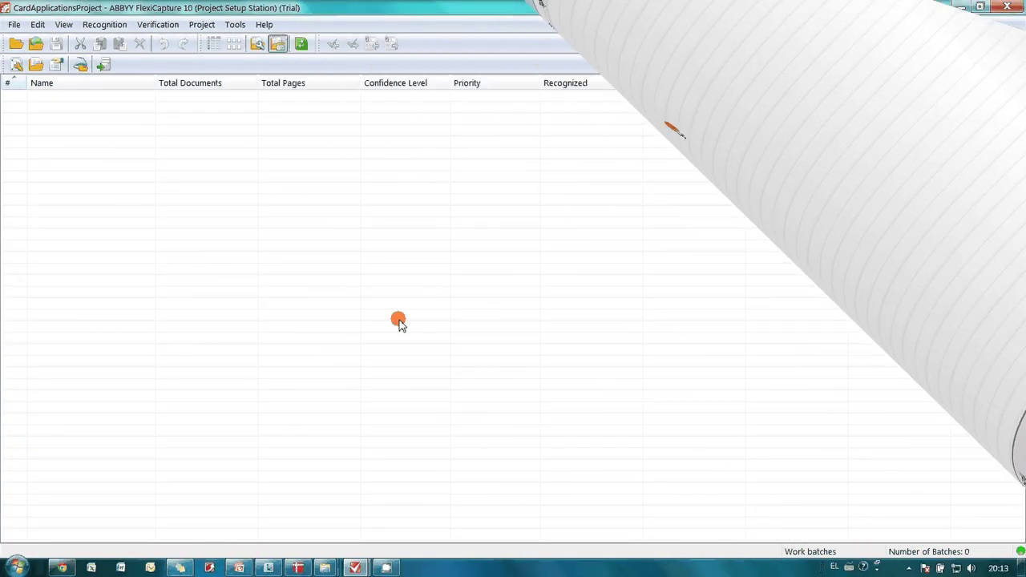
click(201, 24)
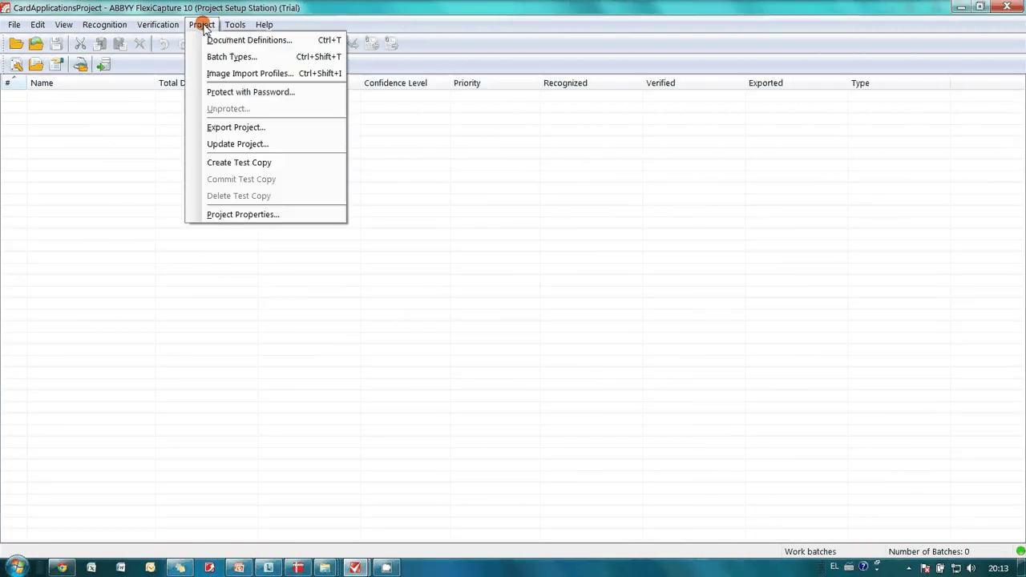
click(213, 71)
click(441, 210)
click(637, 239)
click(648, 216)
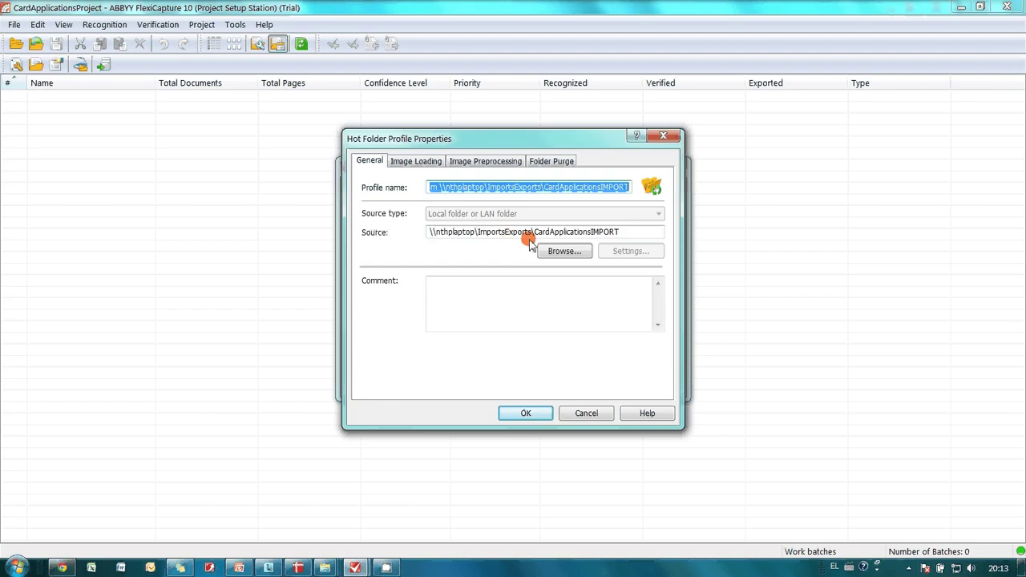
click(425, 162)
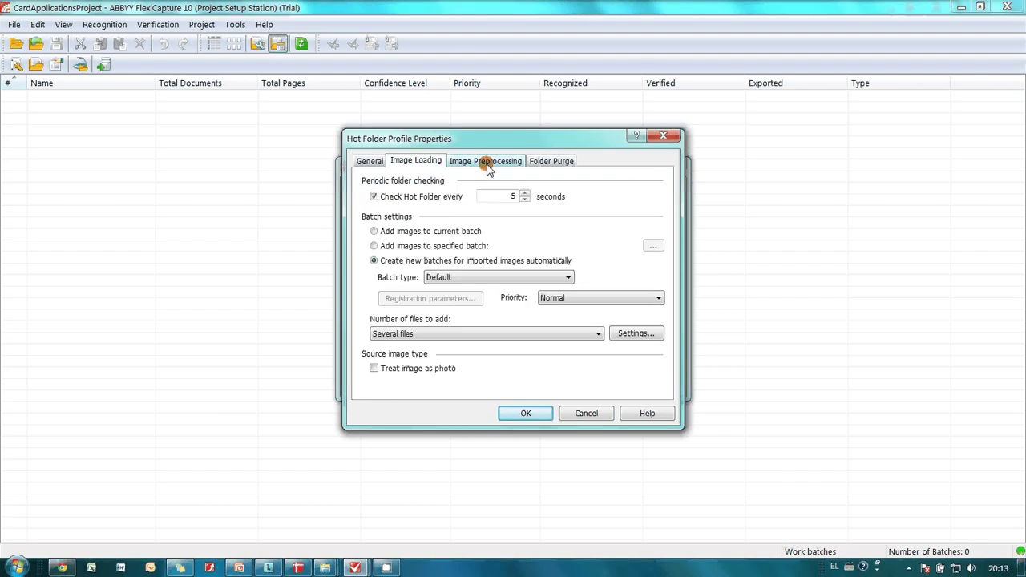
click(486, 197)
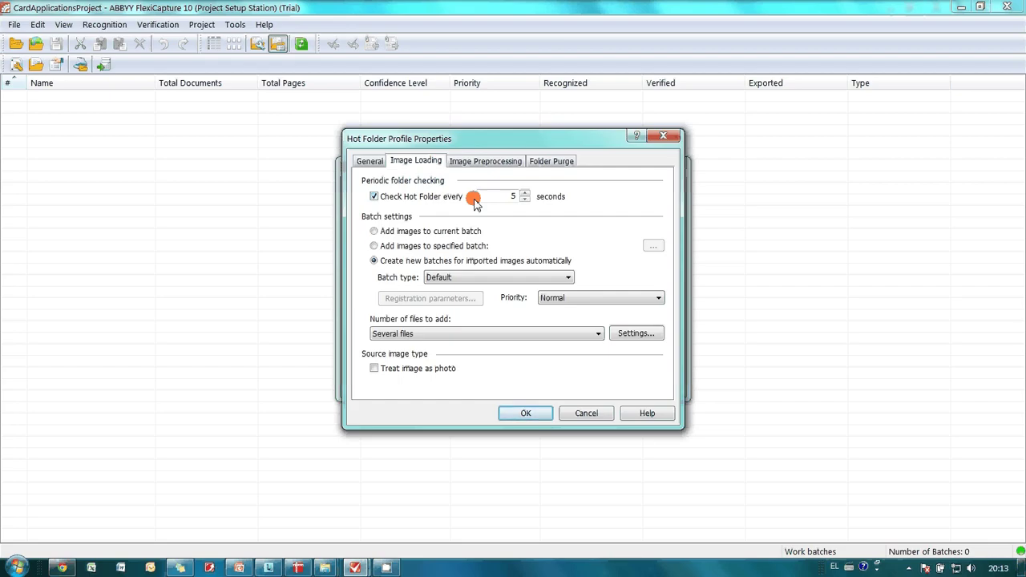
click(526, 413)
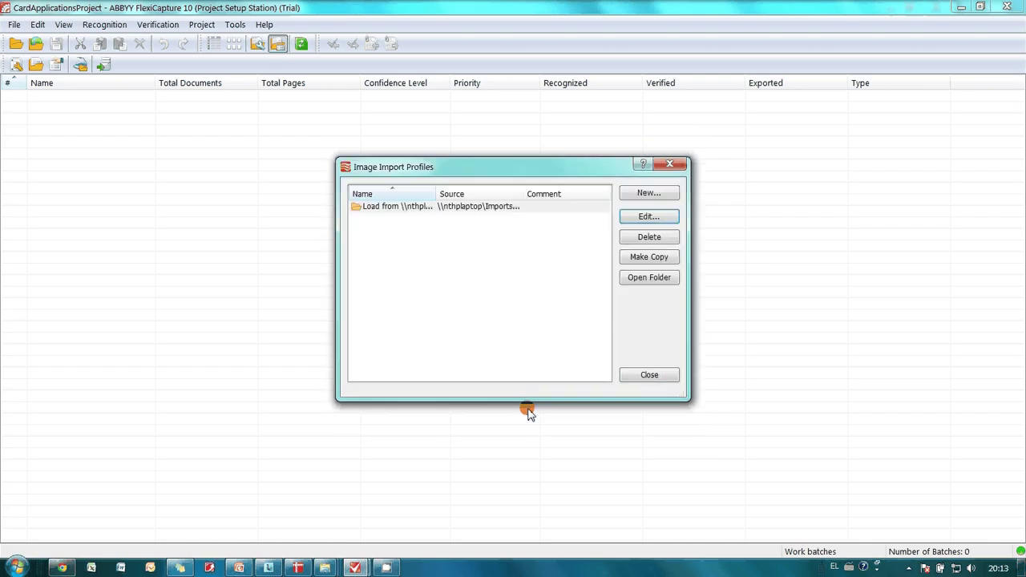
Copy all eleven scanned files from scanned_docs and paste them into CardApplicationsIMPORT.
click(647, 375)
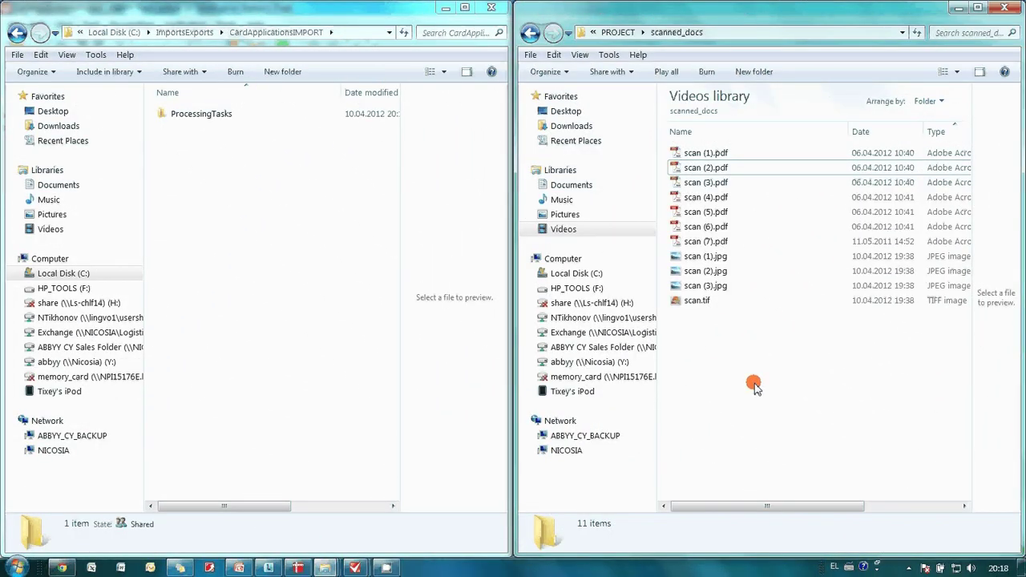
drag(763, 377, 691, 153)
right_click(701, 188)
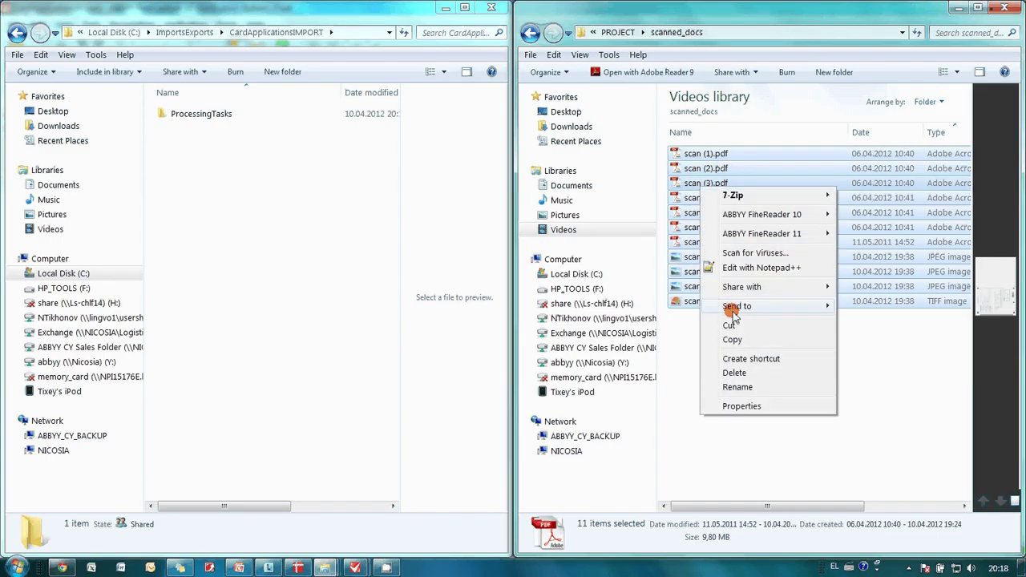
click(731, 340)
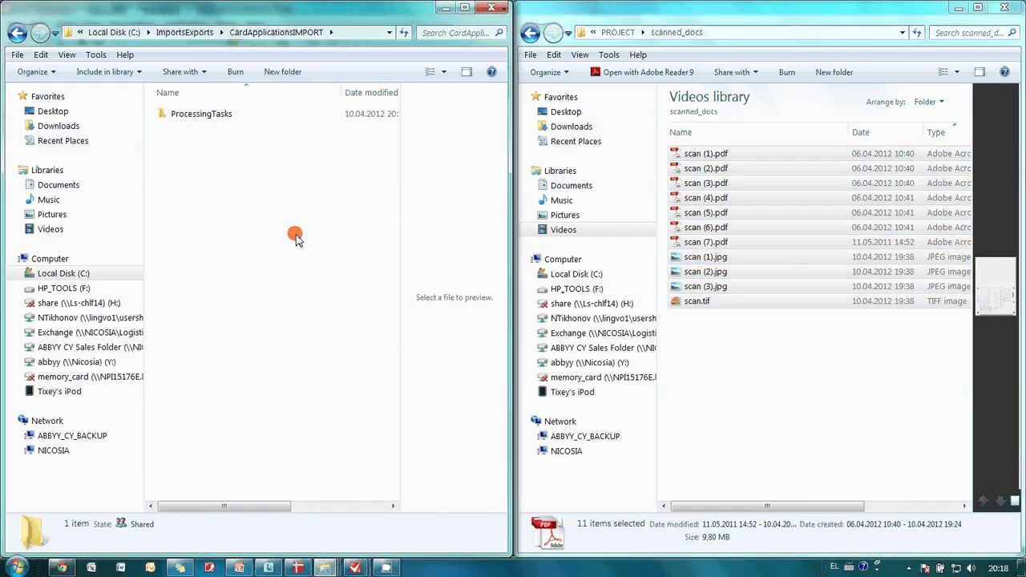
right_click(303, 234)
click(336, 339)
click(270, 369)
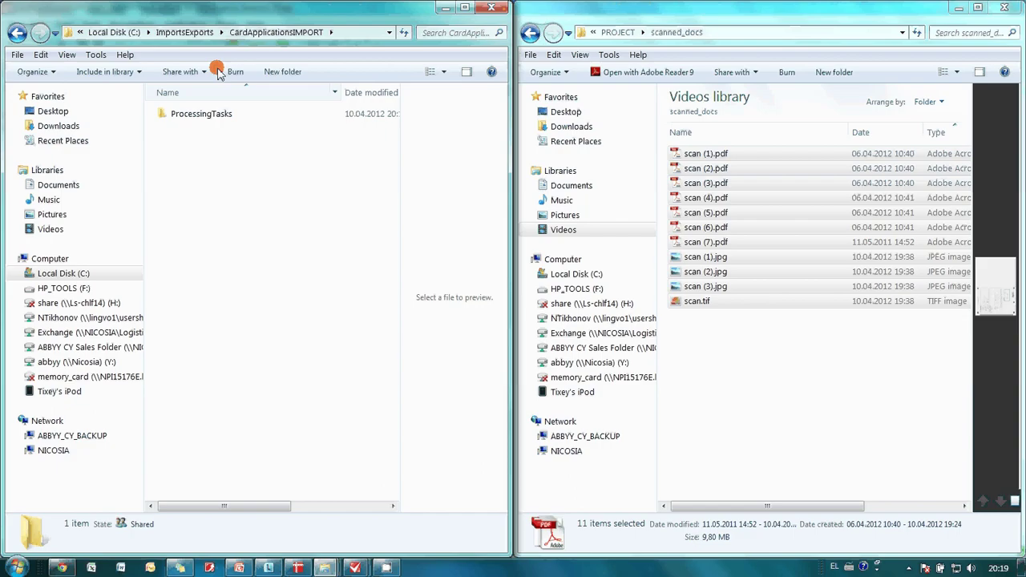
Open CardApplications.accdb in CardApplicationsEXPORT and confirm the Document_Definition table has no records.
click(192, 32)
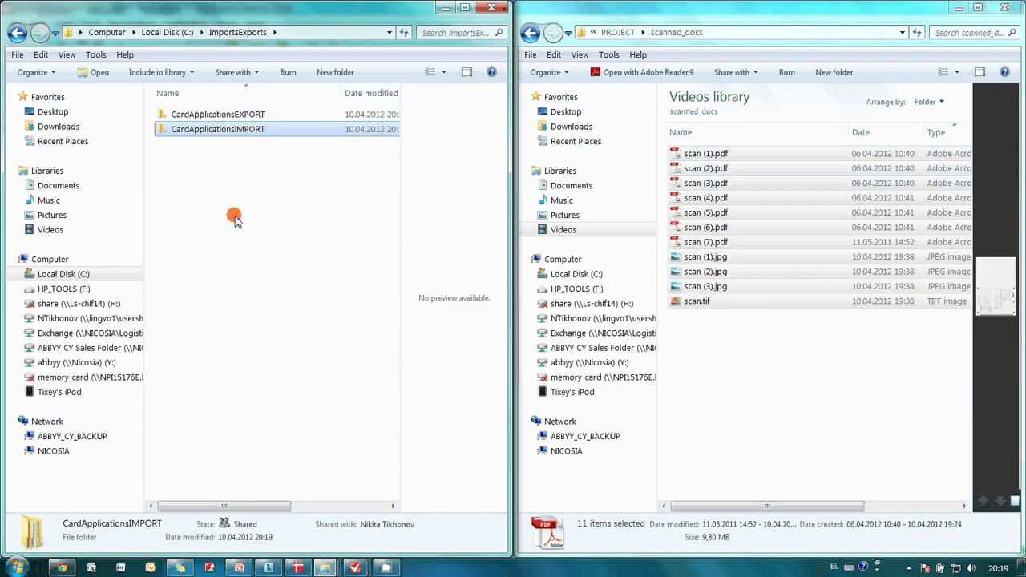
double_click(236, 115)
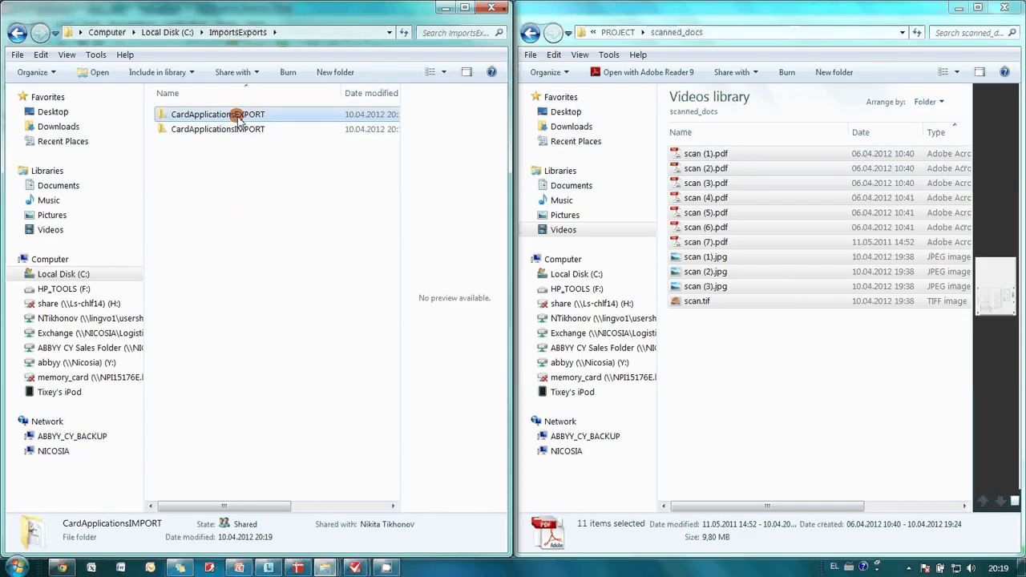
click(229, 137)
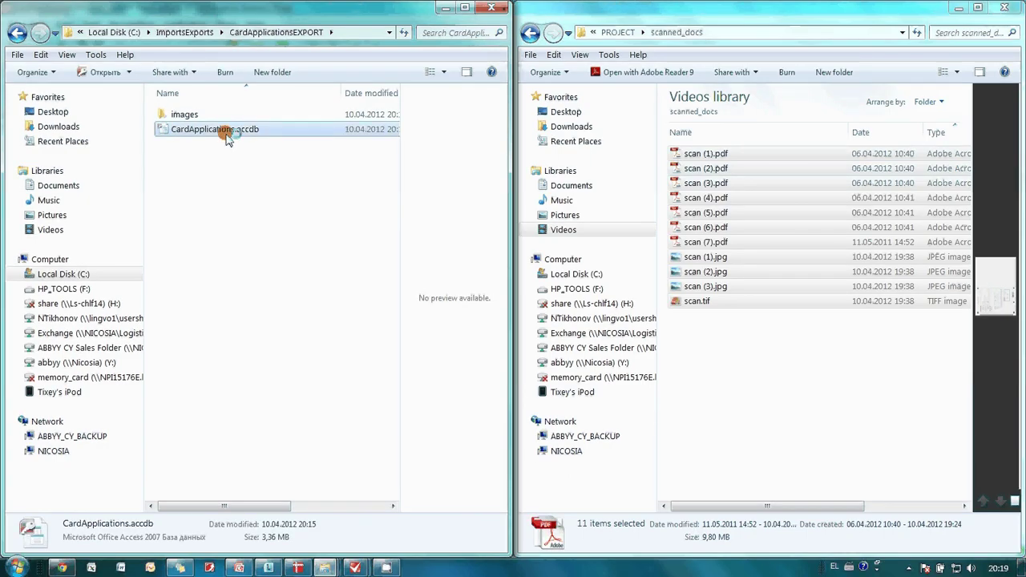
double_click(228, 136)
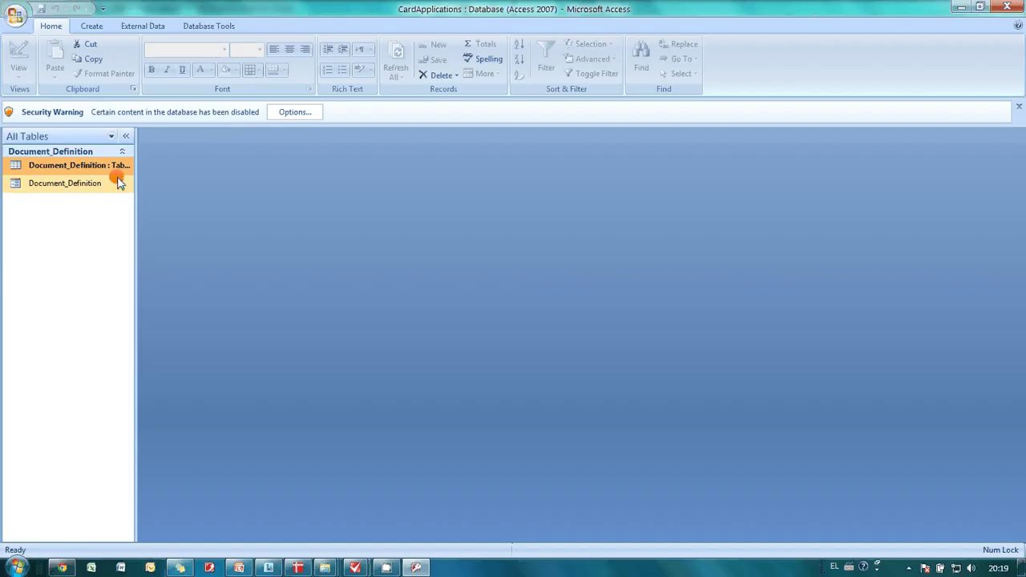
double_click(32, 168)
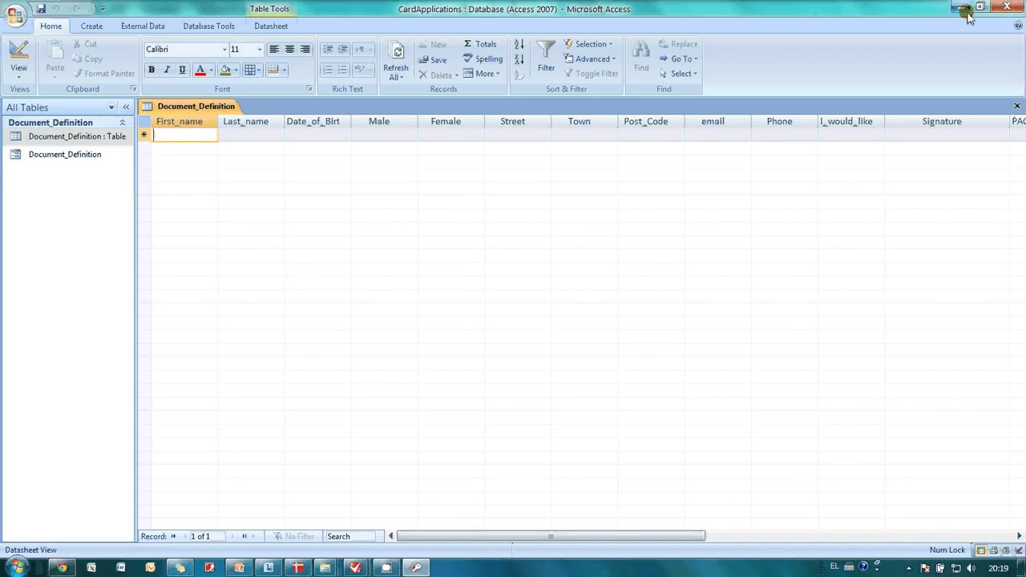
click(1007, 7)
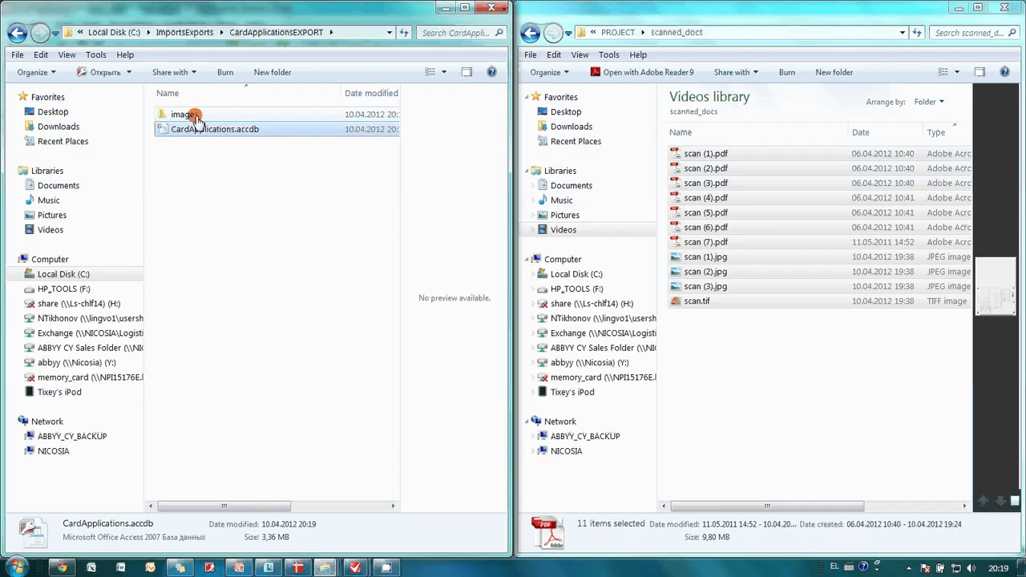
Confirm the images folder is empty and return to CardApplicationsEXPORT.
click(194, 116)
double_click(195, 117)
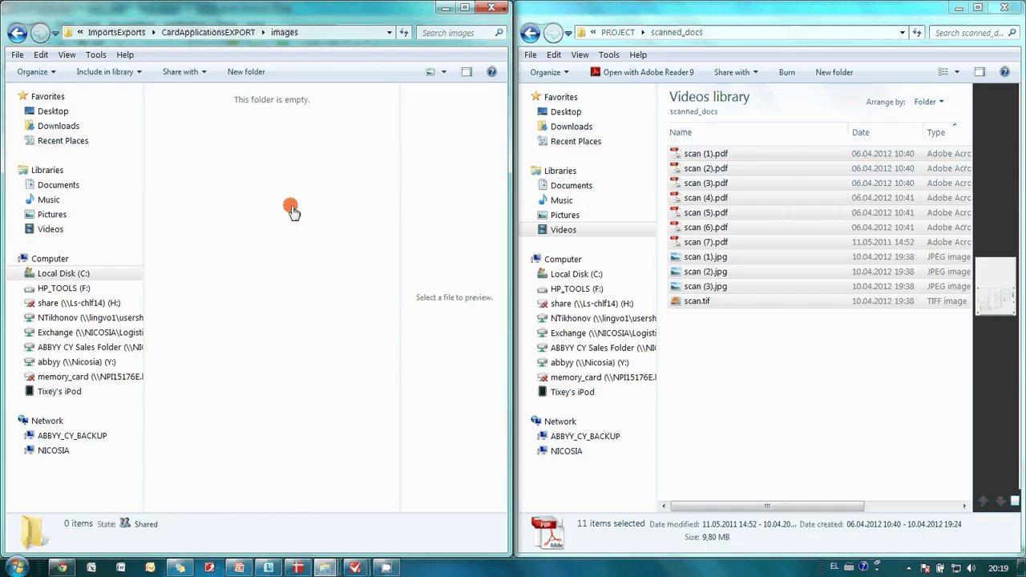
click(215, 32)
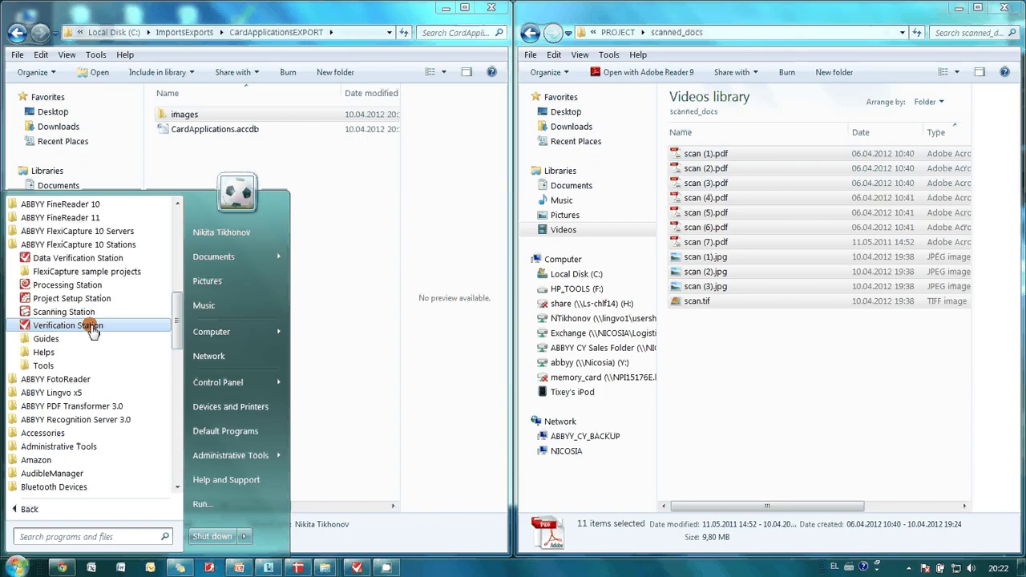
Launch Verification Station and open CardApplicationsProject in the Senior Verification Operator role.
click(68, 325)
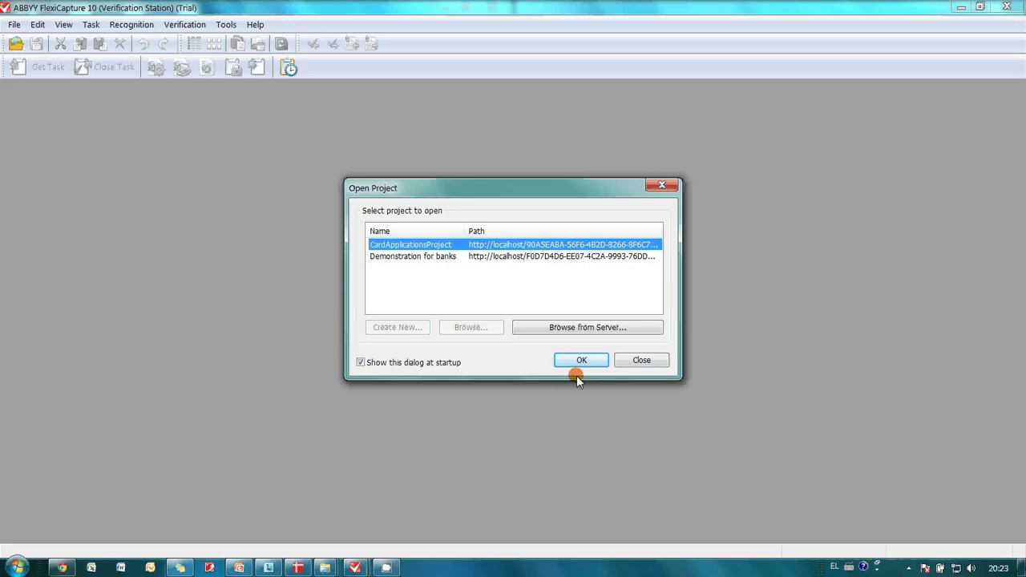
click(583, 361)
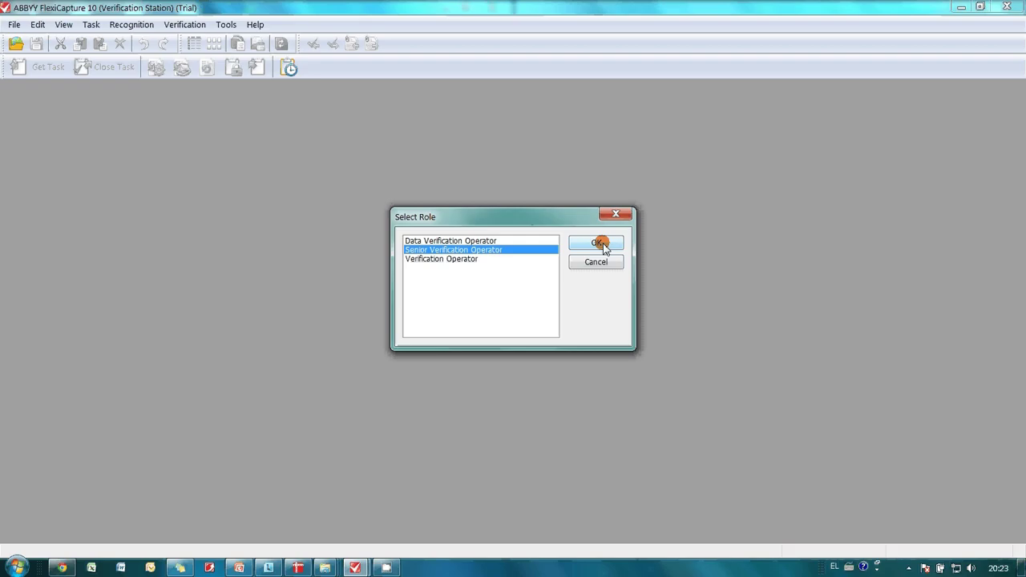
click(603, 244)
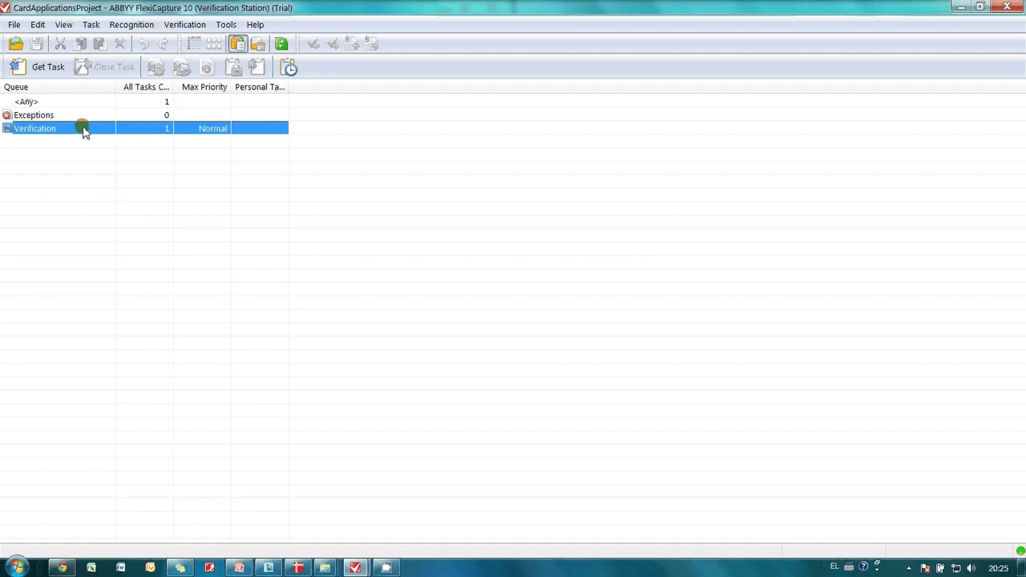
Open the Verification queue's batch and preview documents 3, 4 and the first <Unknown> document.
double_click(84, 130)
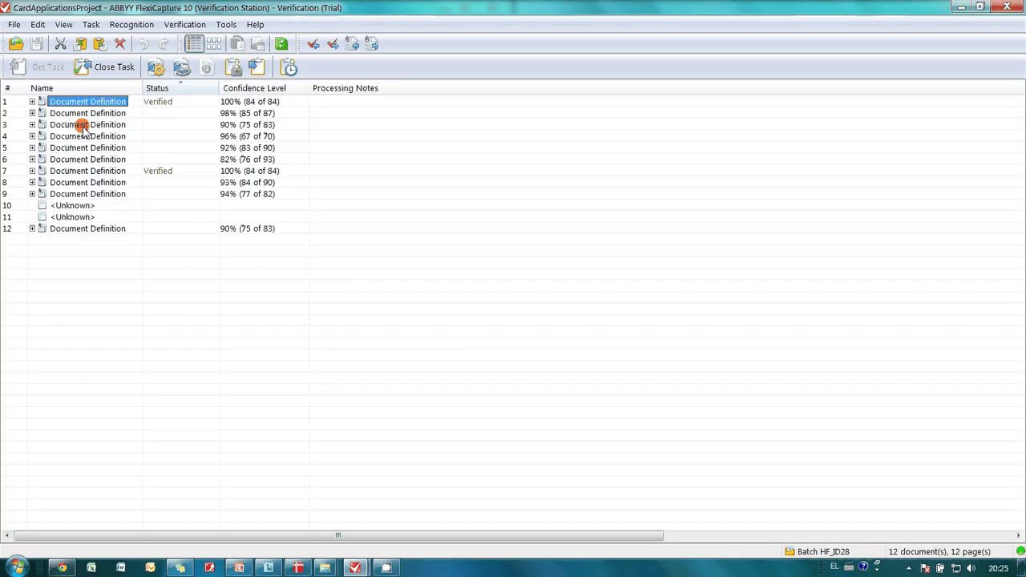
click(84, 126)
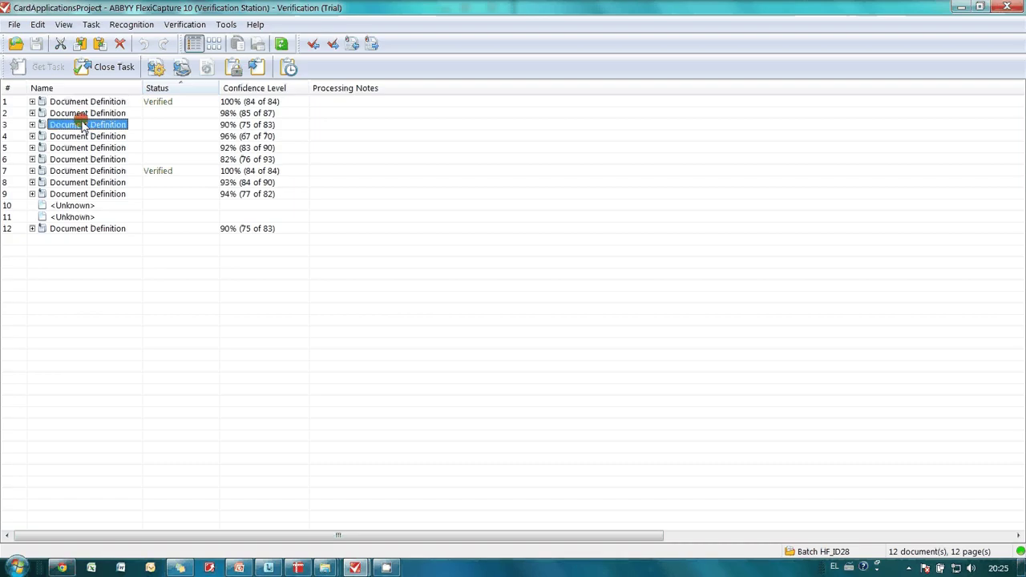
double_click(82, 126)
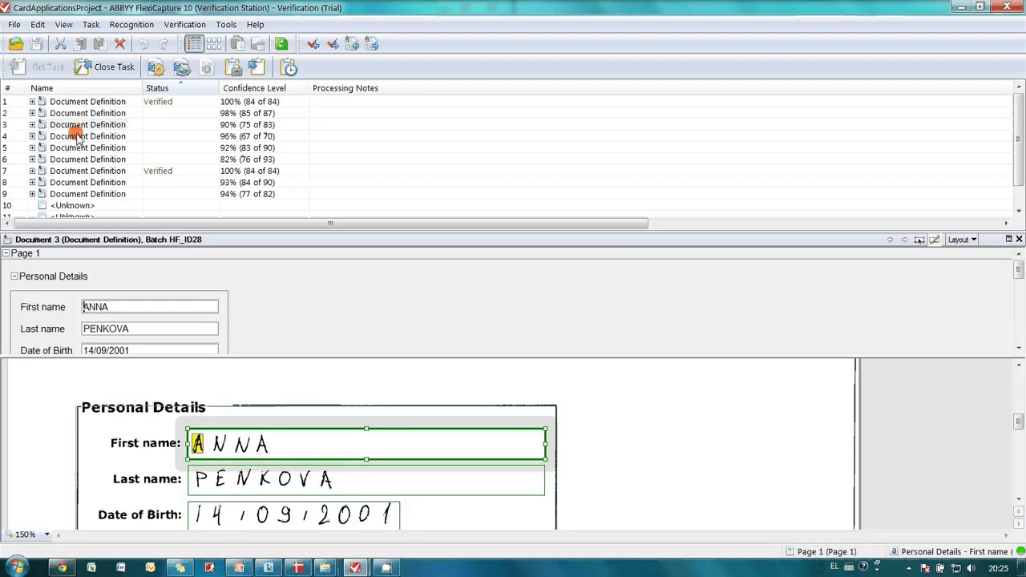
double_click(74, 138)
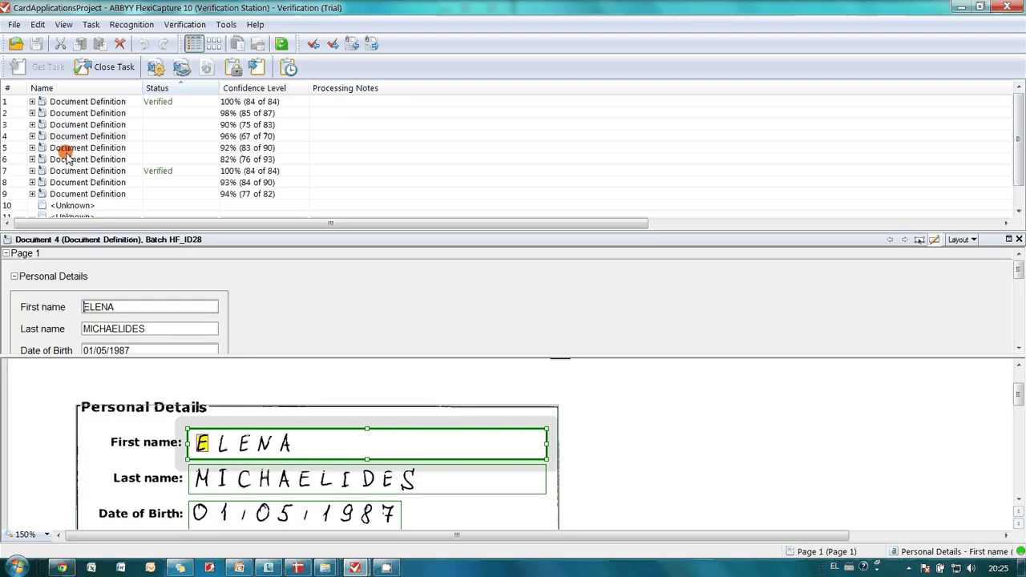
double_click(73, 206)
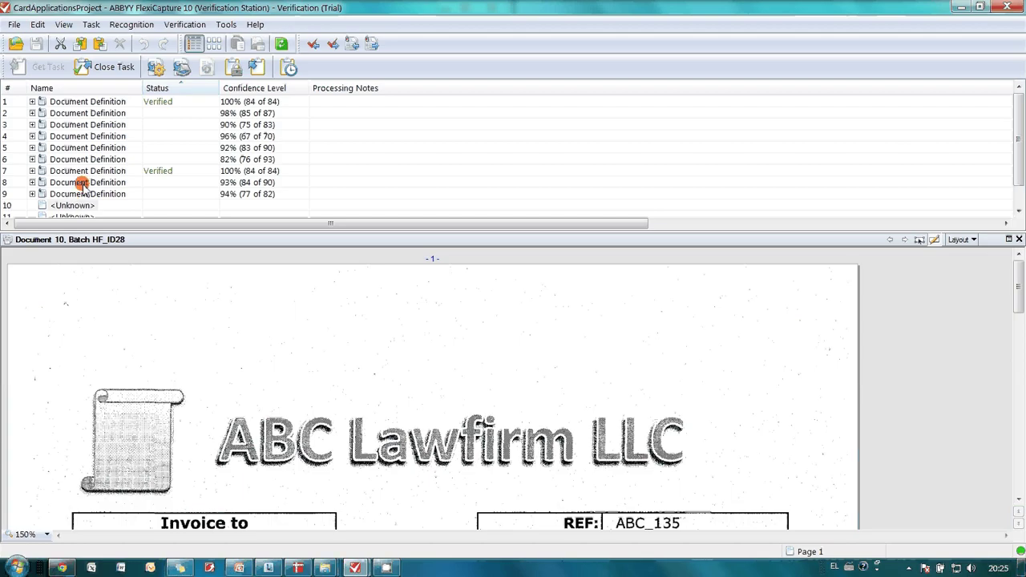
Sort the documents by name and select both <Unknown> invoice documents.
click(119, 89)
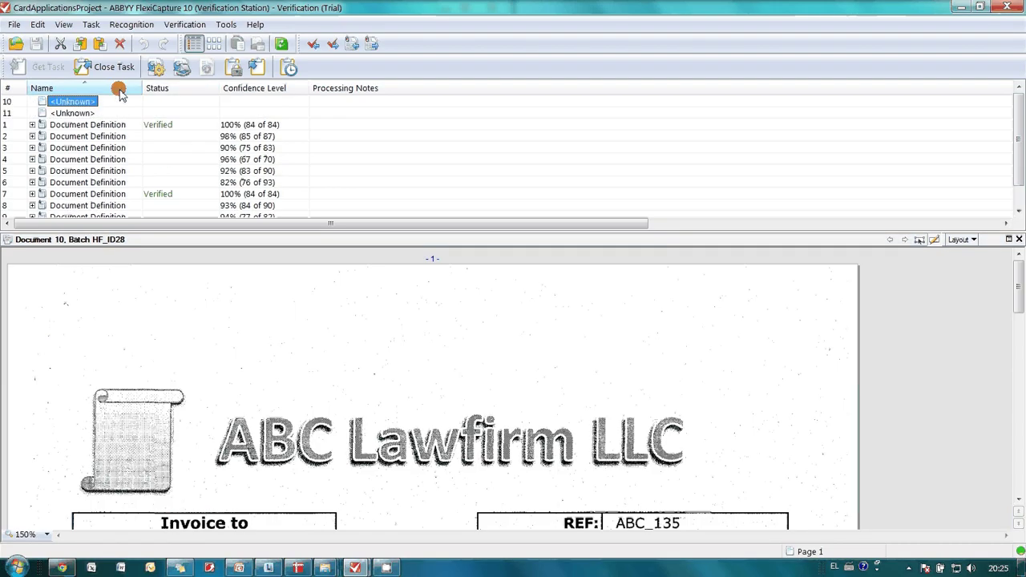
click(87, 113)
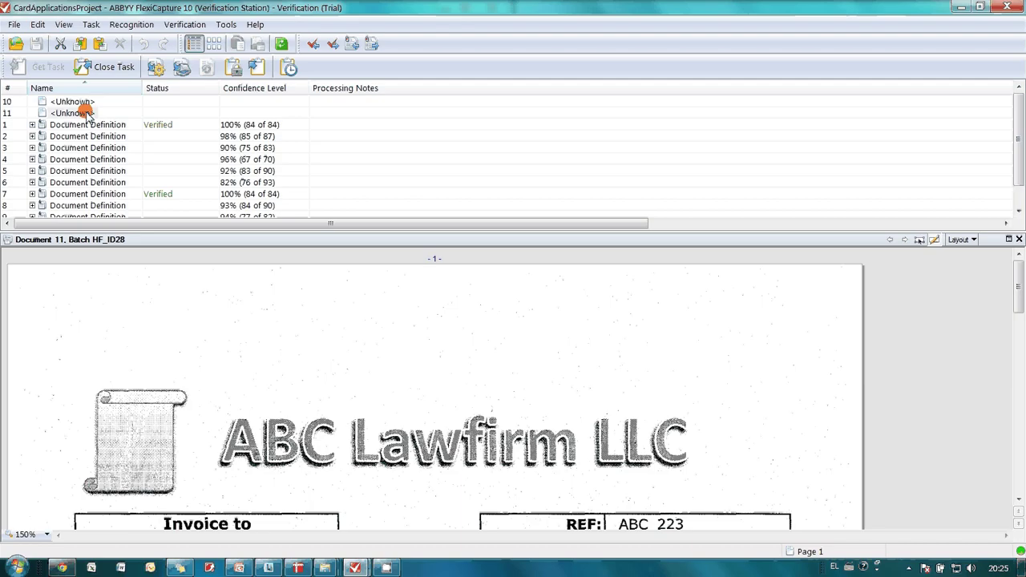
click(72, 102)
Delete the two <Unknown> invoice documents and confirm the deletion.
shift+click(87, 113)
key(Delete)
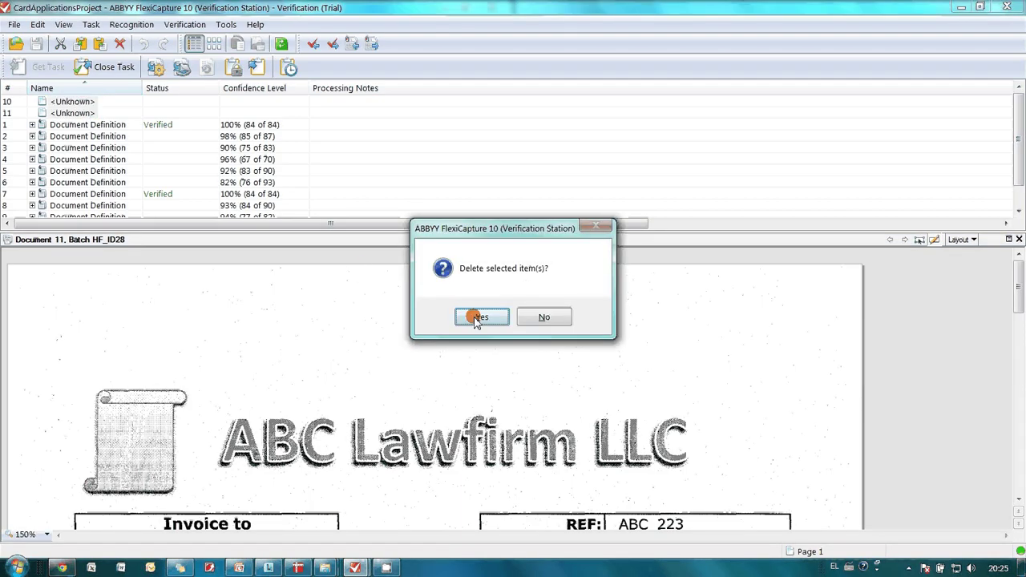
click(477, 319)
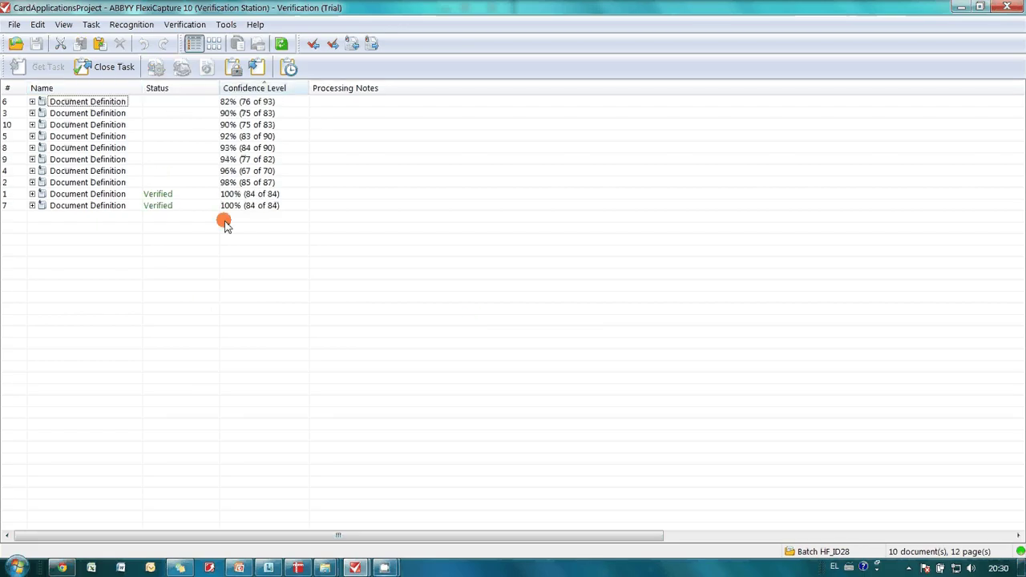
Sort by confidence level, highest first, and select the eight unverified documents.
click(256, 89)
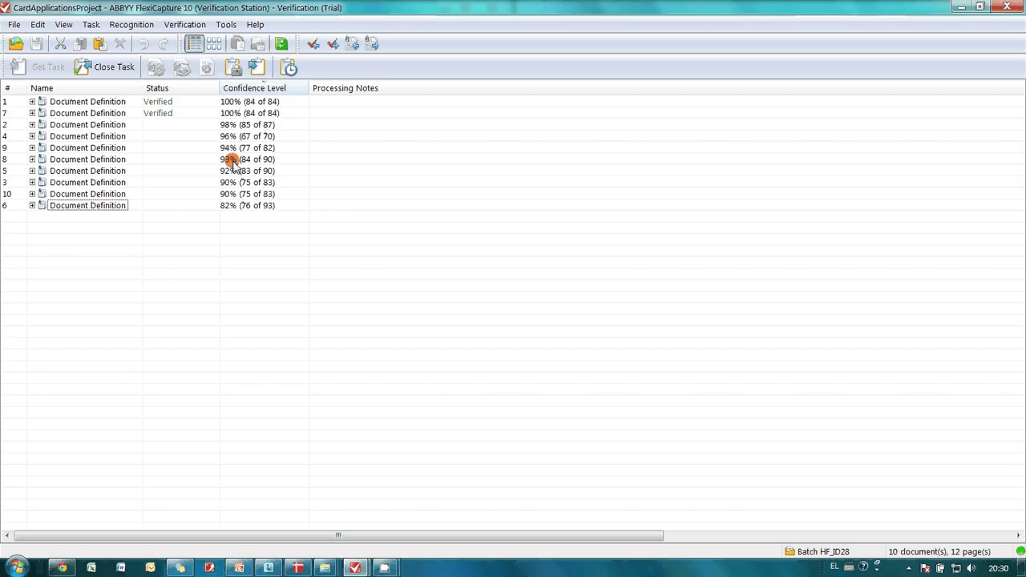
click(88, 124)
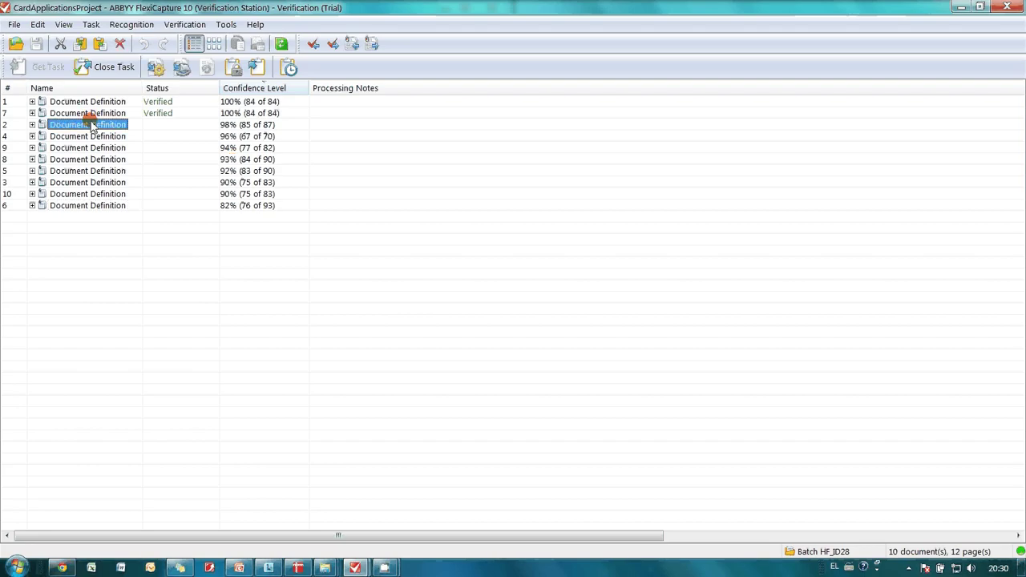
shift+click(120, 205)
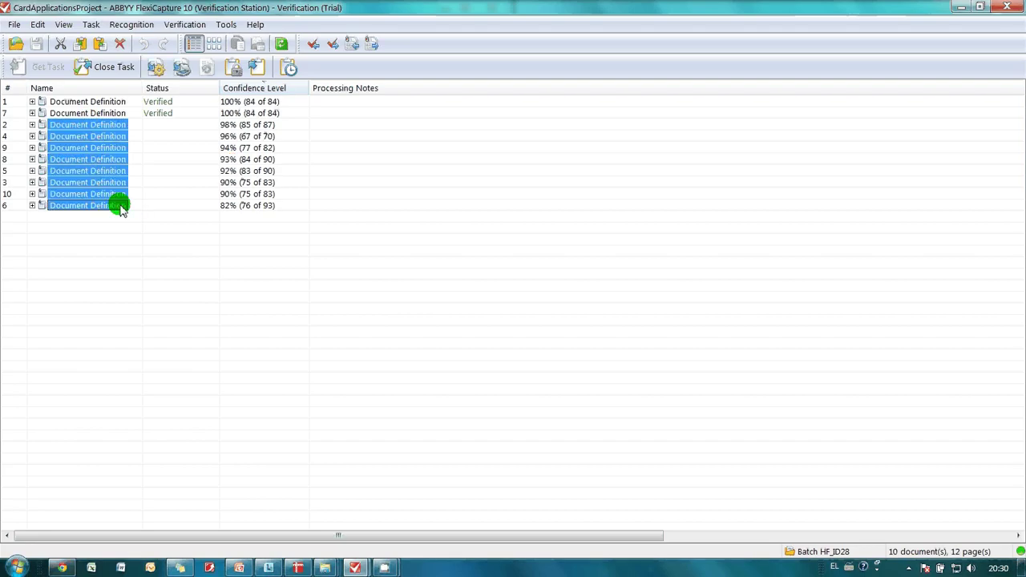
click(198, 25)
Start field verification, accept four Street values and correct a misread character to 'P'.
click(202, 40)
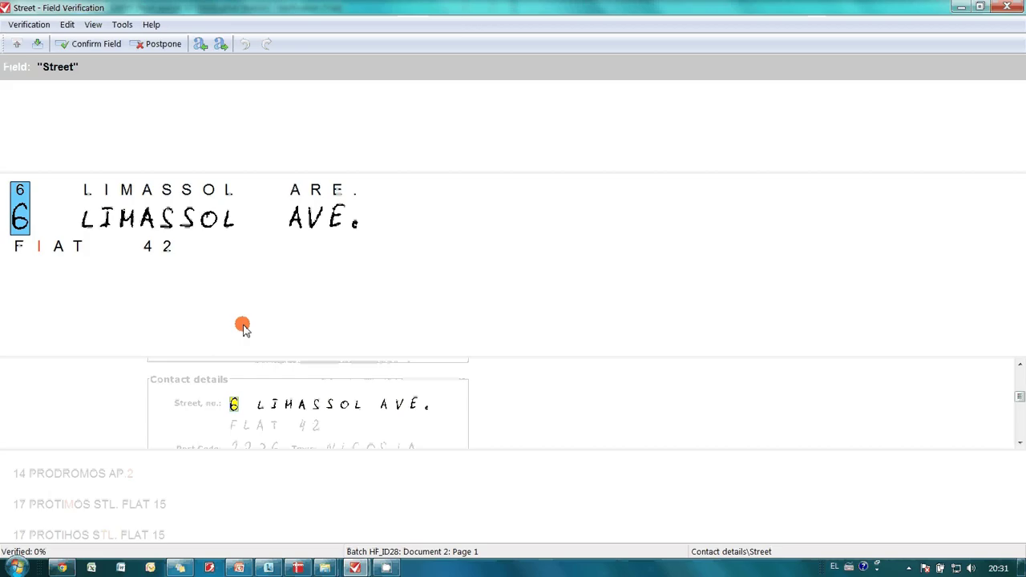
key(Return)
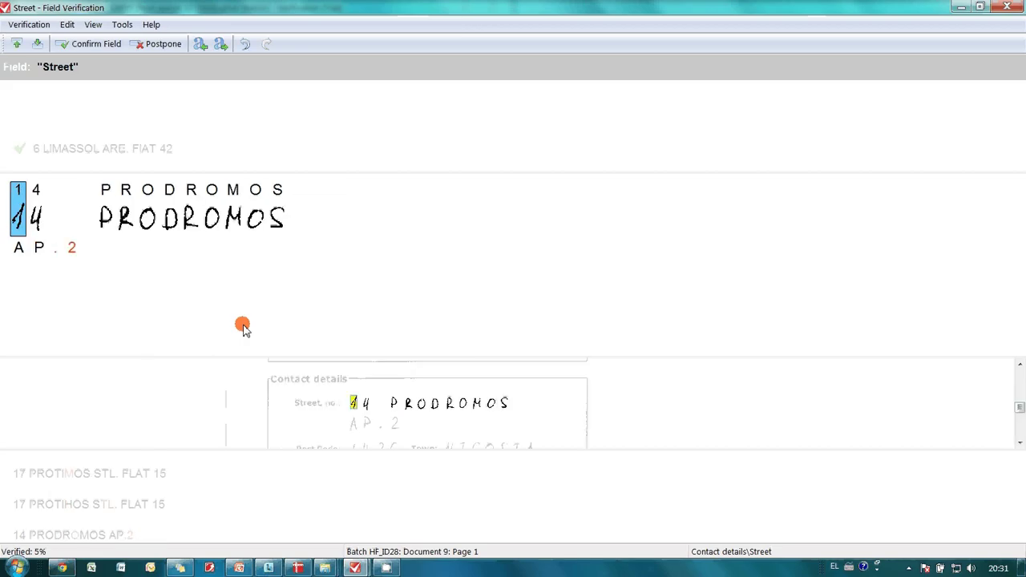
key(Return)
key(Return)
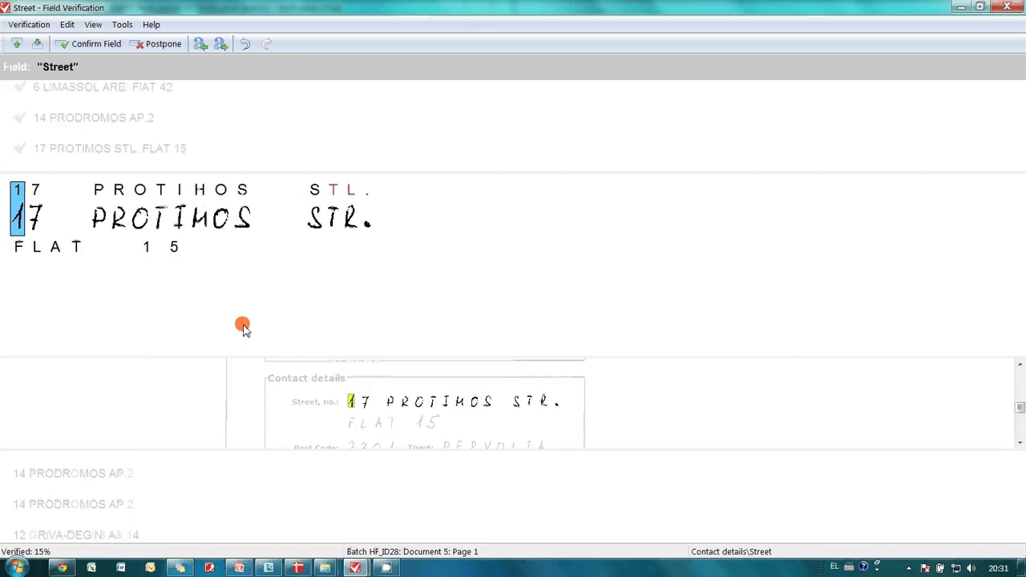
key(Return)
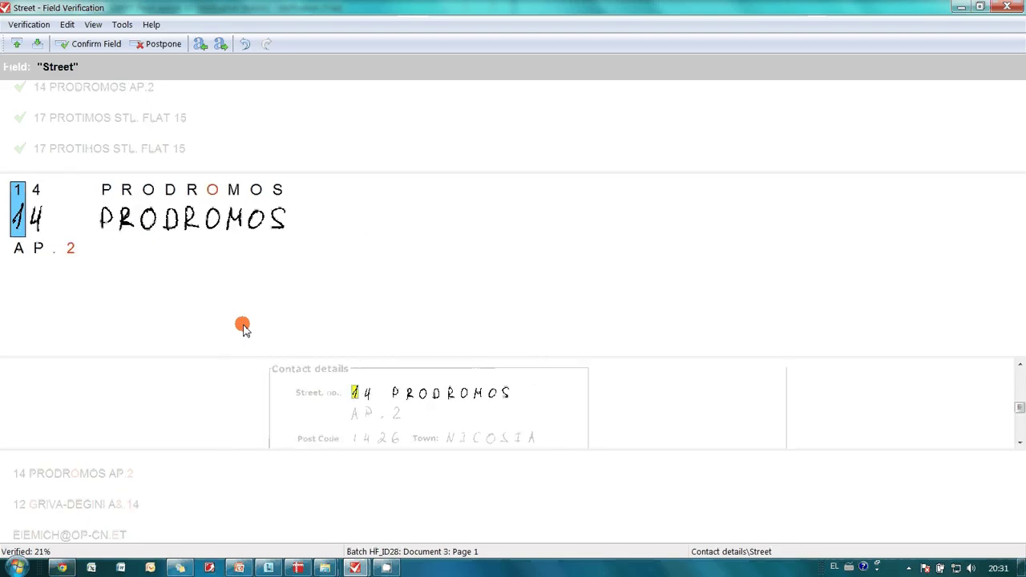
key(Return)
key(Return)
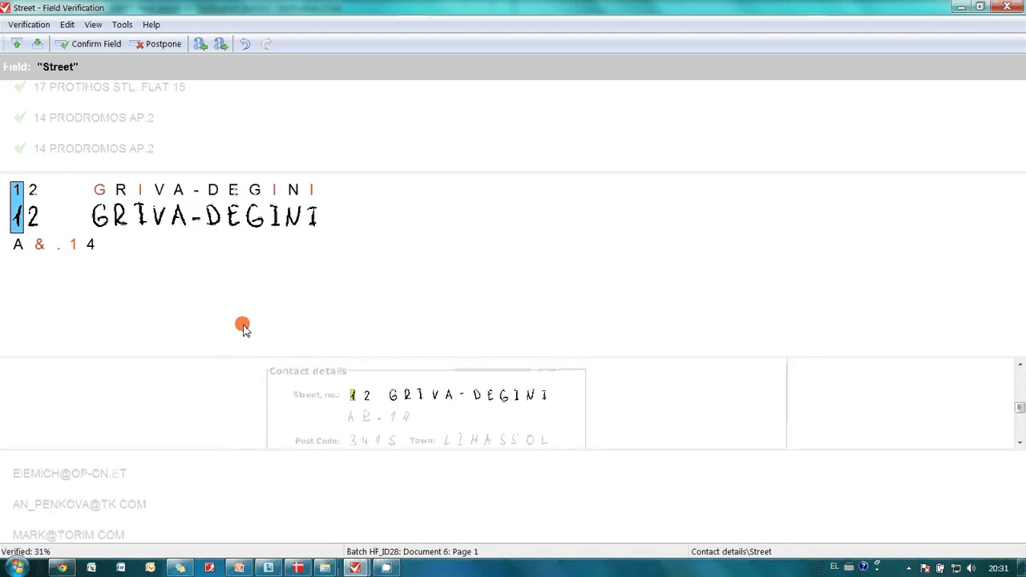
key(Down)
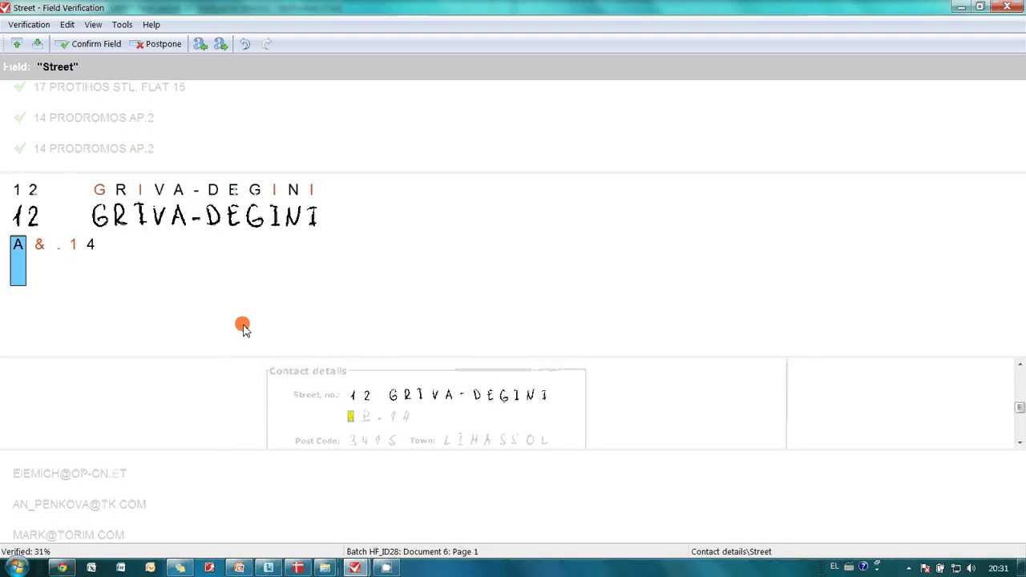
key(Right)
text(P)
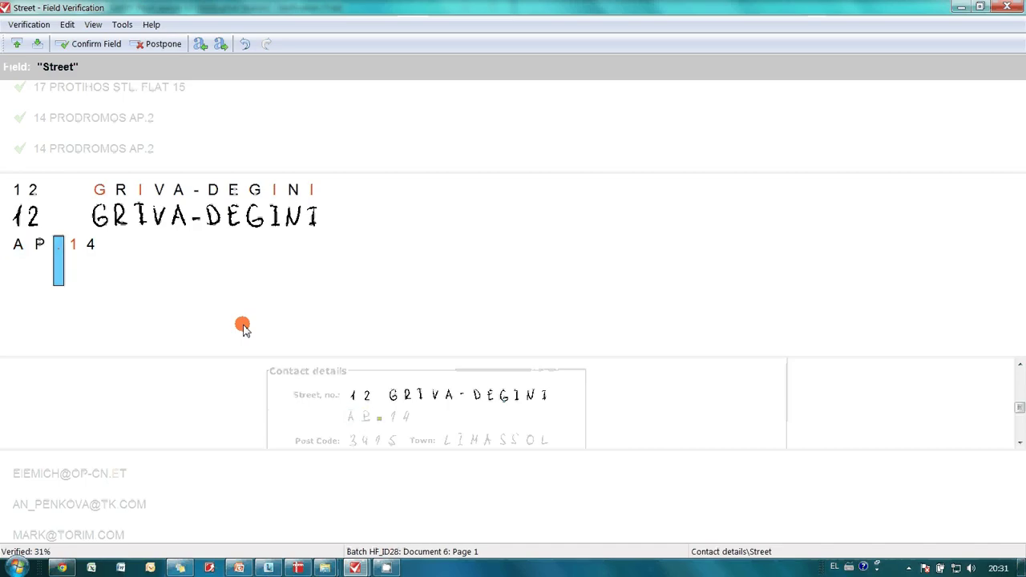
key(Return)
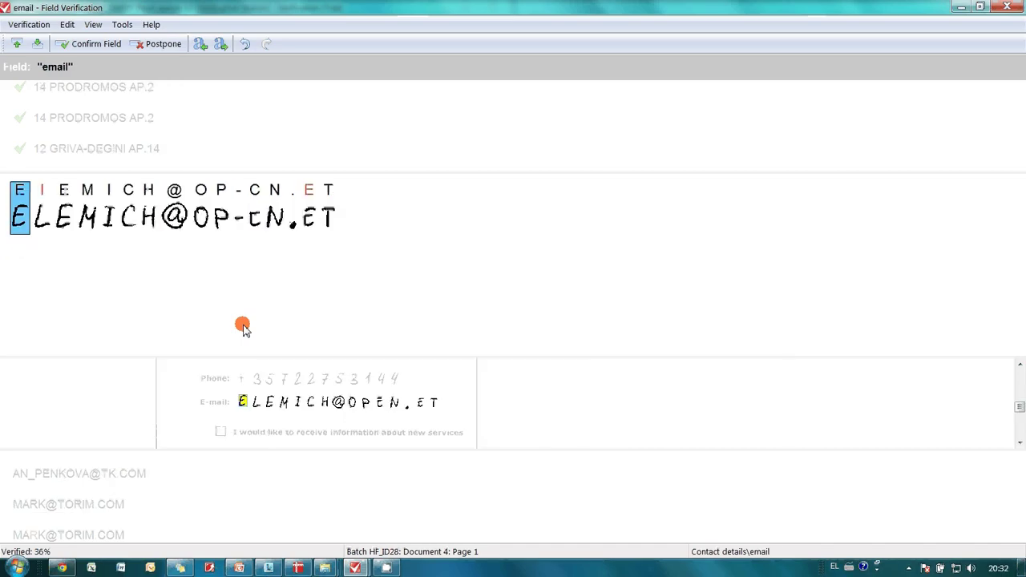
Fix the e-mail with an 'E' and remove the extra C, confirming the remaining e-mails.
key(Right)
key(Right)
key(Right)
key(Right)
key(Right)
key(Right)
key(Right)
key(Right)
key(Right)
key(Right)
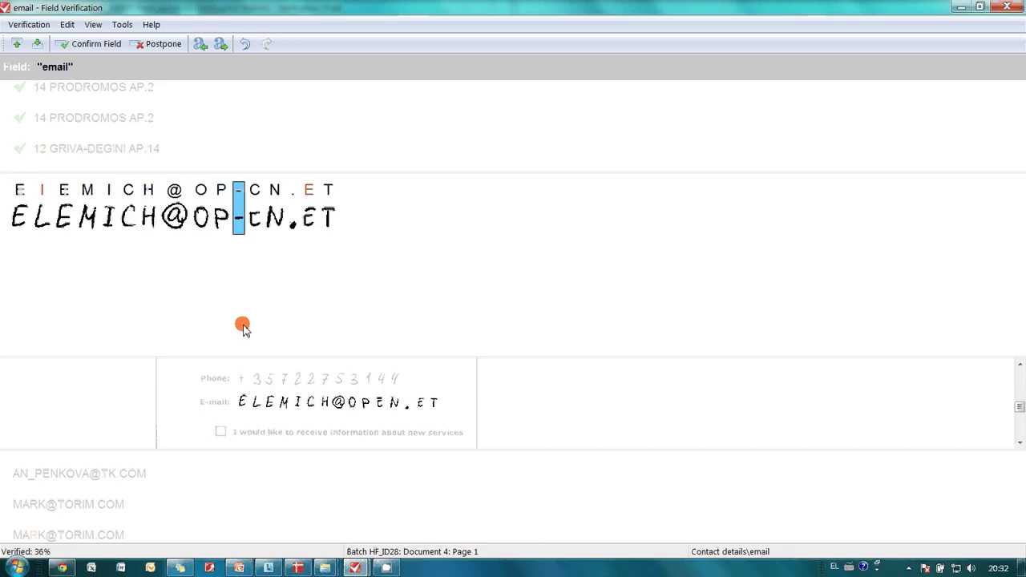
text(E)
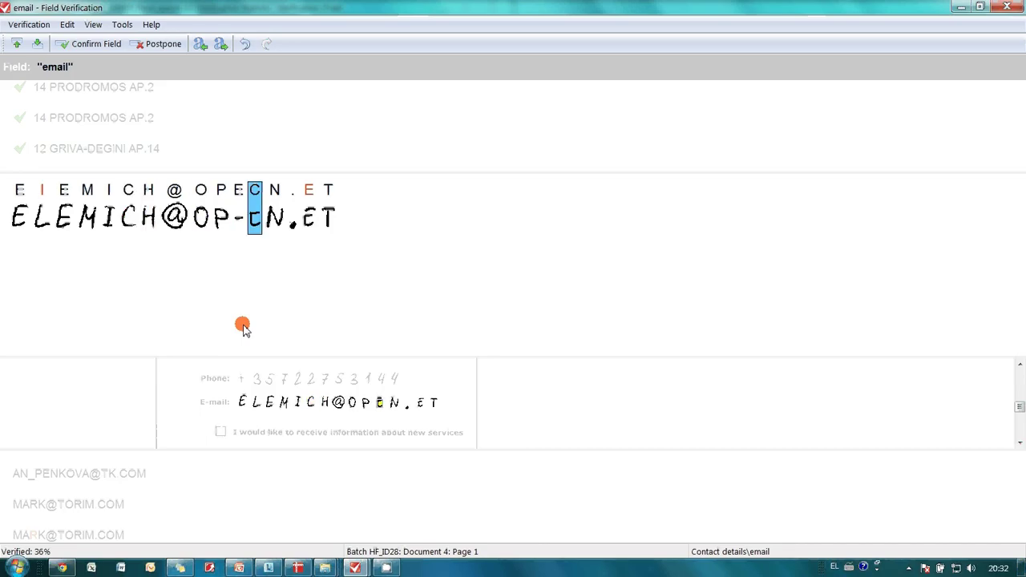
key(Delete)
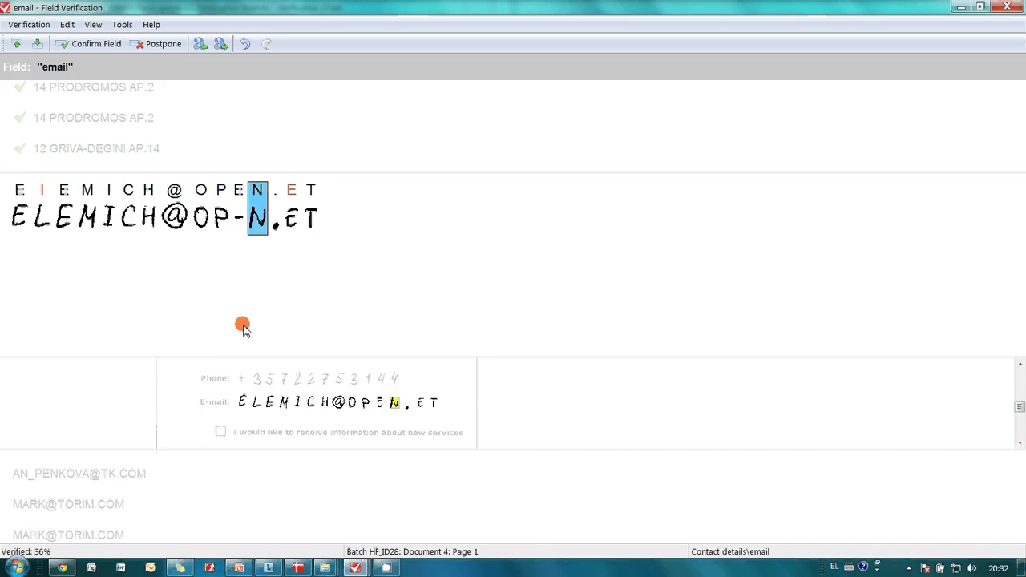
key(Home)
key(Return)
key(Return)
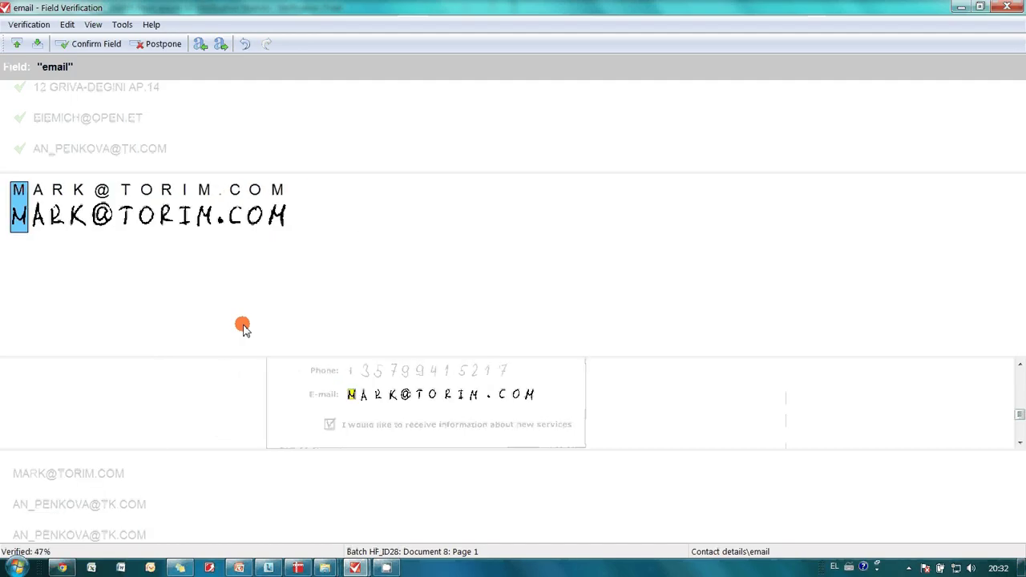
key(Return)
key(Return)
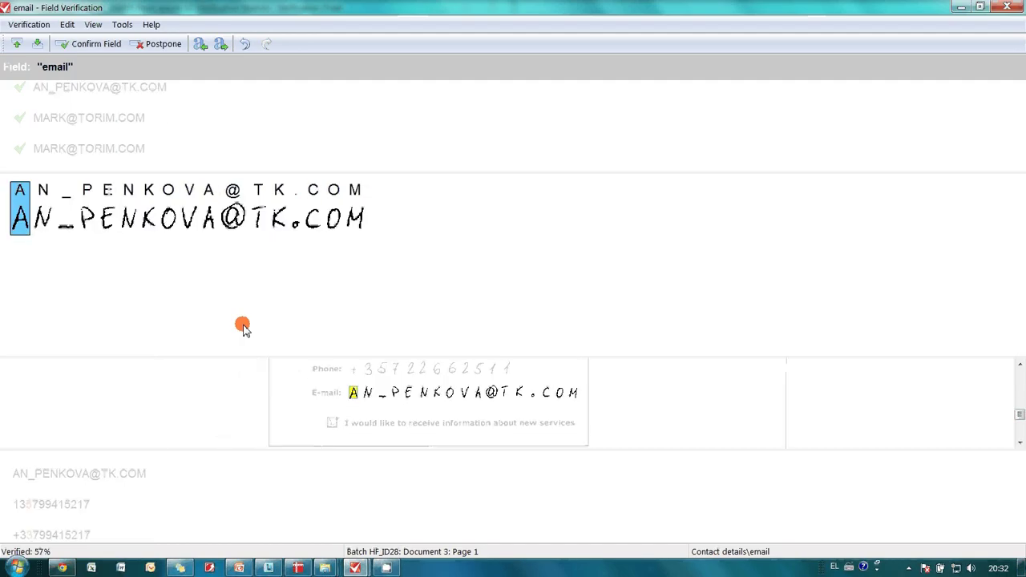
key(Return)
key(Return)
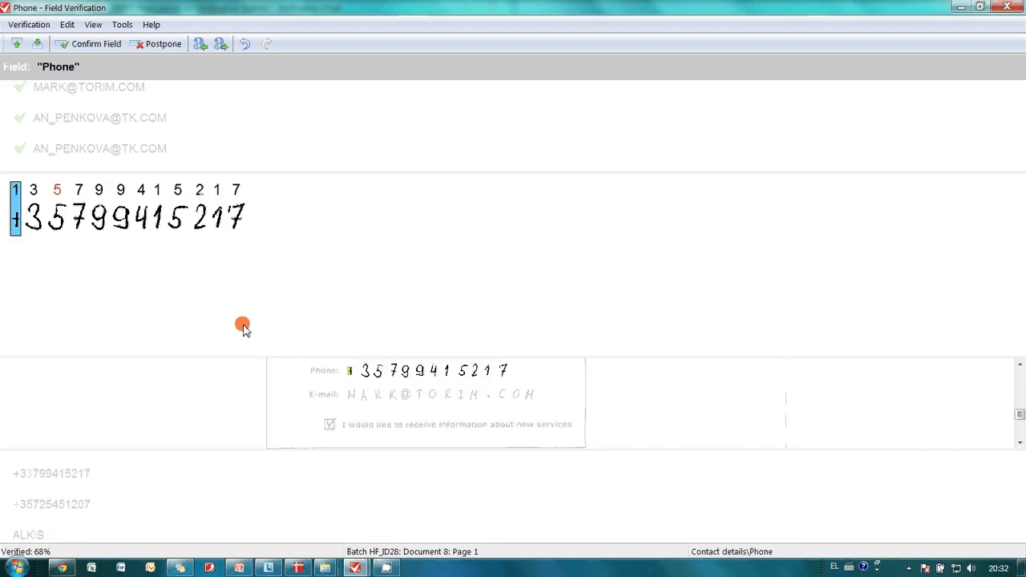
Add the missing '+' to the phone number and confirm the remaining phone fields.
text(+)
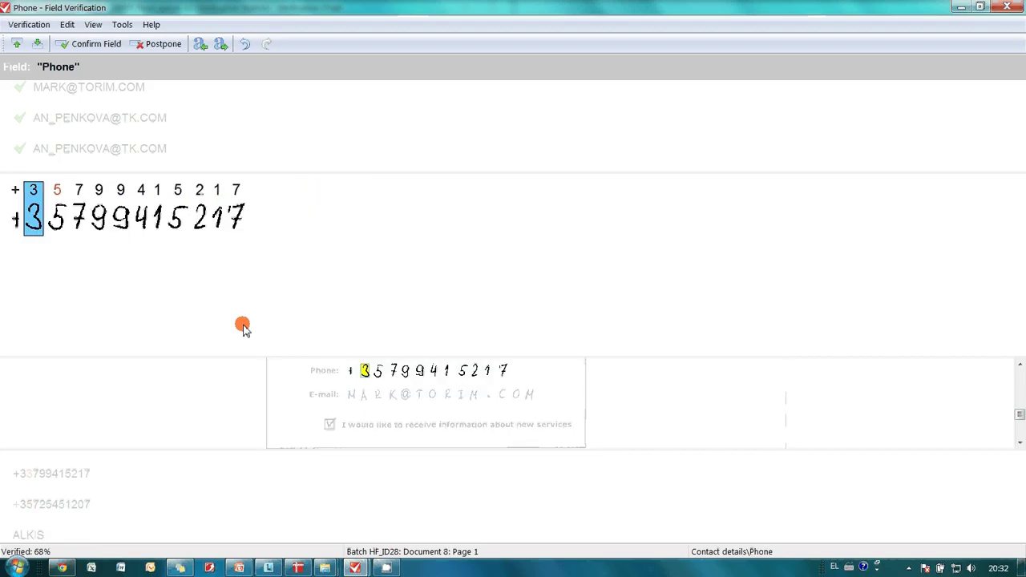
key(Return)
key(Return)
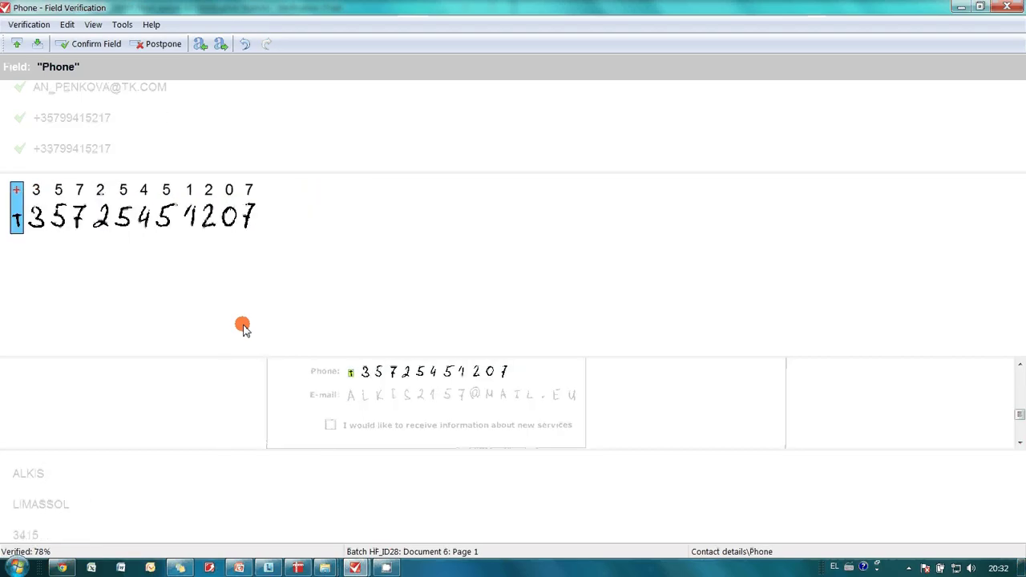
key(Return)
key(Return)
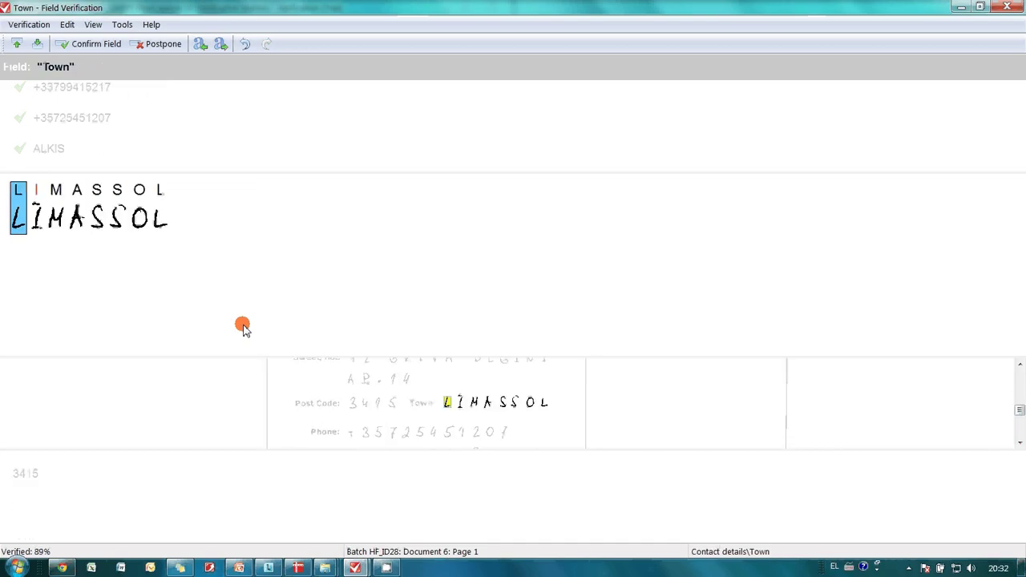
key(Return)
key(Return)
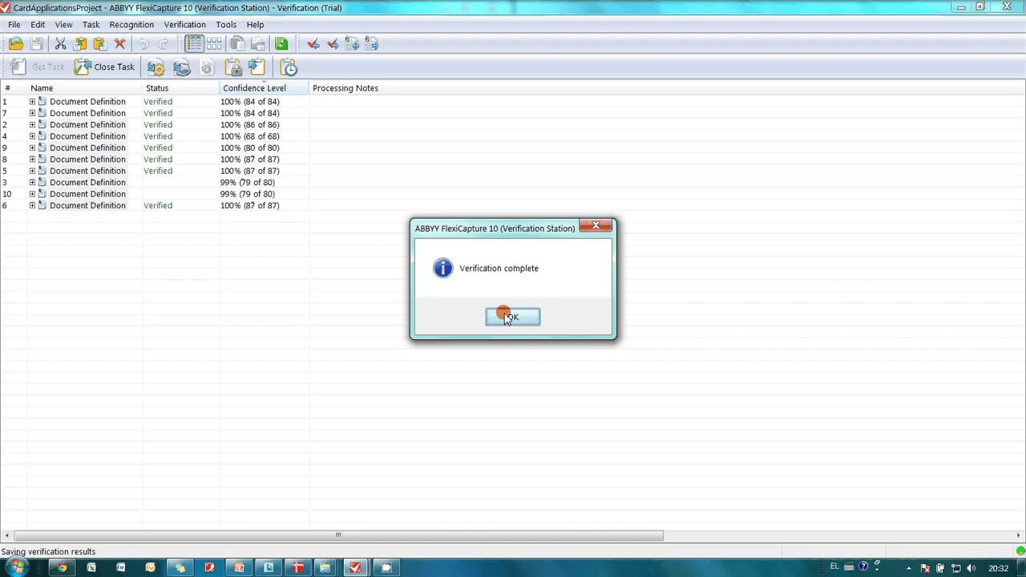
Dismiss the Verification complete notice and close the task with all ten documents Verified.
click(506, 318)
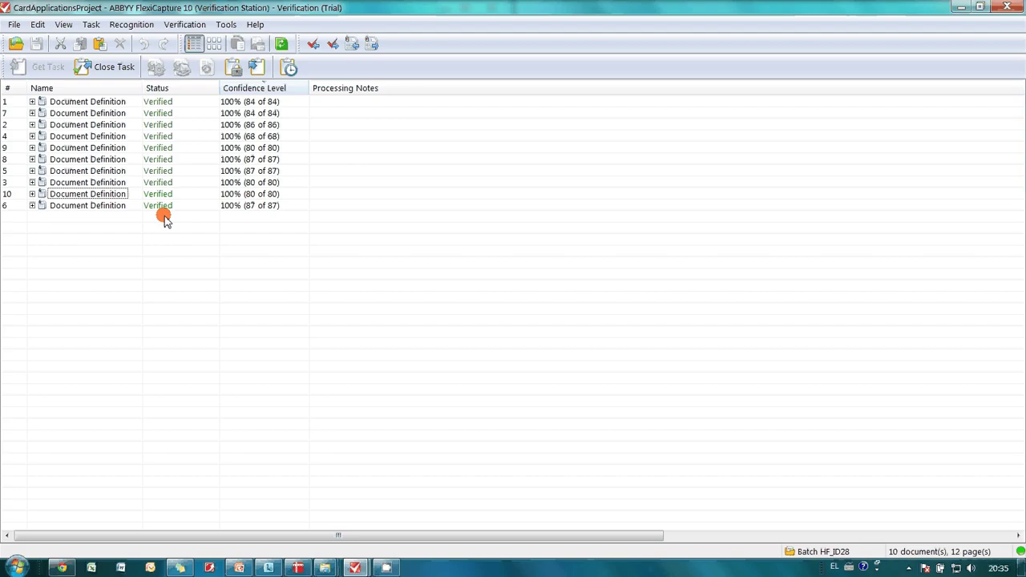
click(105, 70)
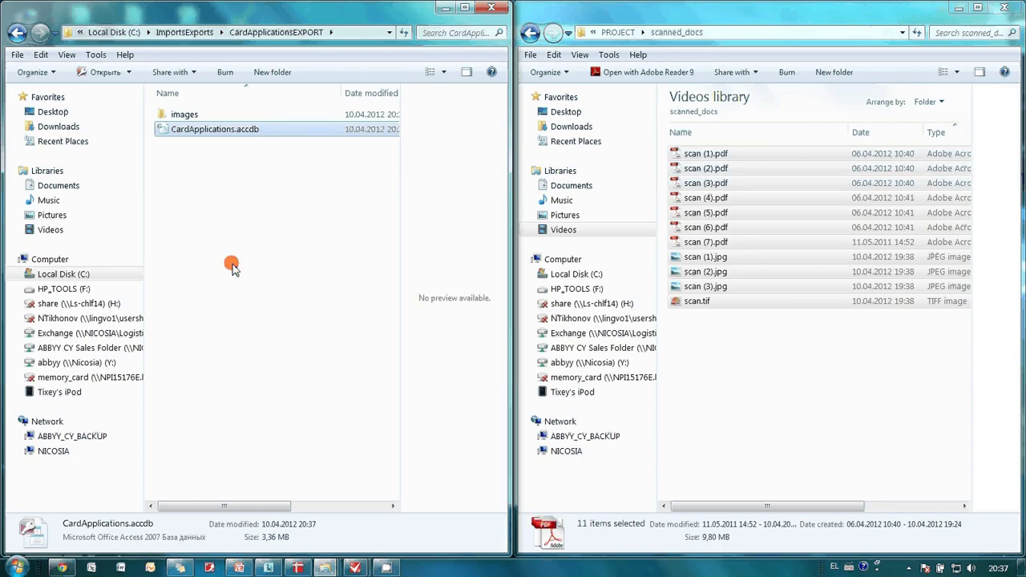
Open CardApplications.accdb and view the Document_Definition table and Card aplications form.
double_click(266, 128)
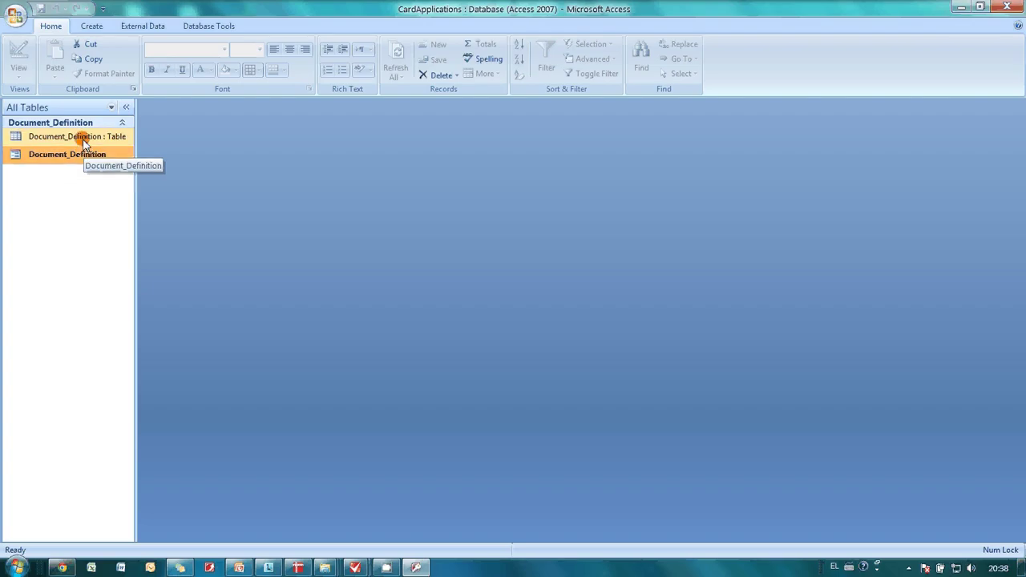
double_click(83, 142)
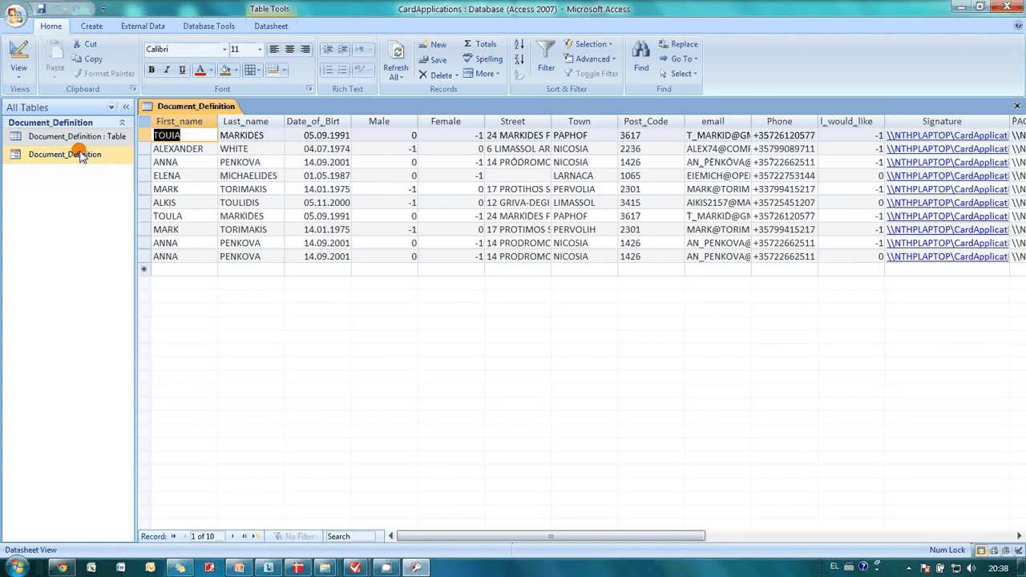
double_click(81, 156)
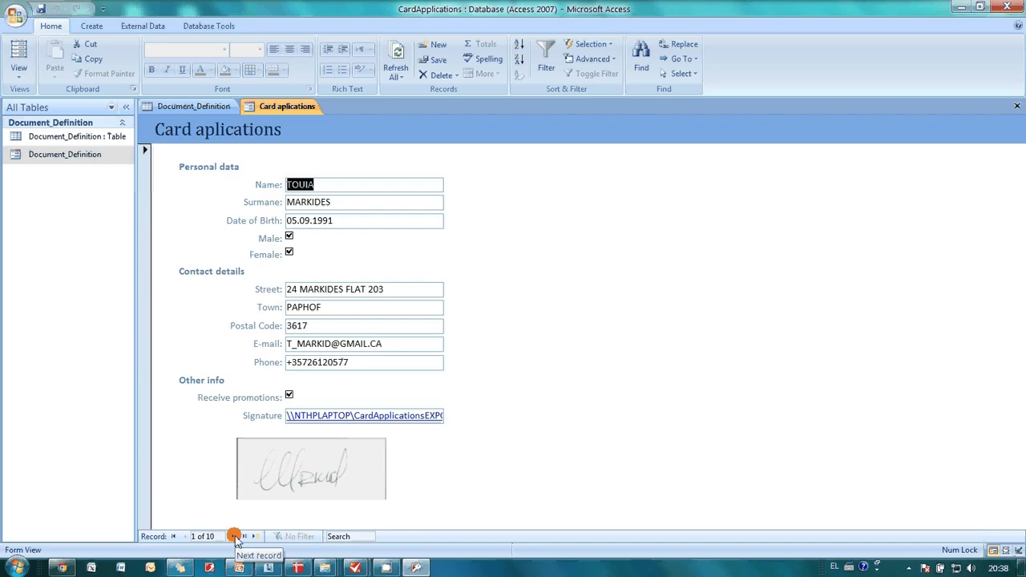
Page through the application records up to record 6 of 10, then close Access.
click(234, 537)
click(234, 536)
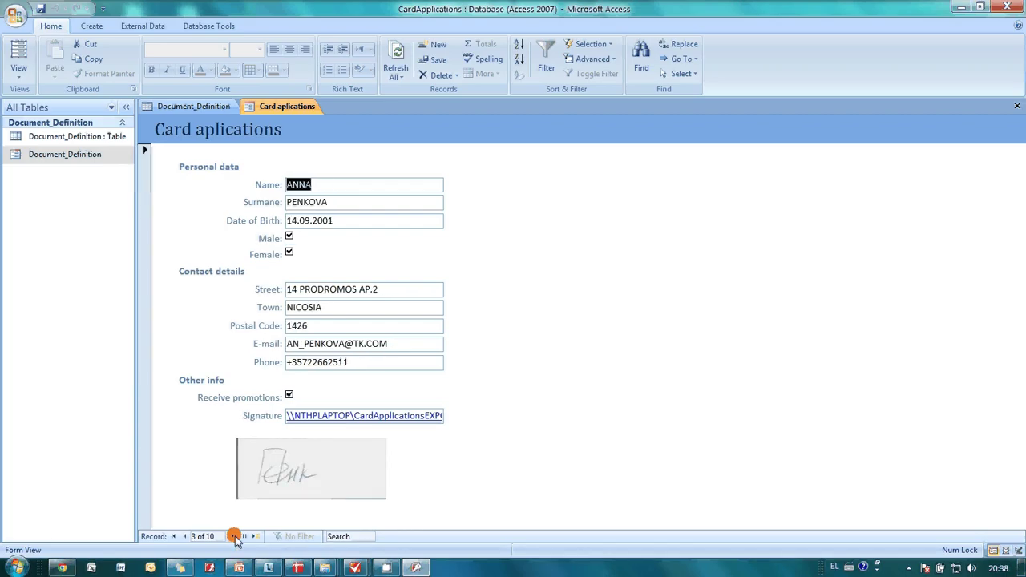
click(234, 536)
click(234, 536)
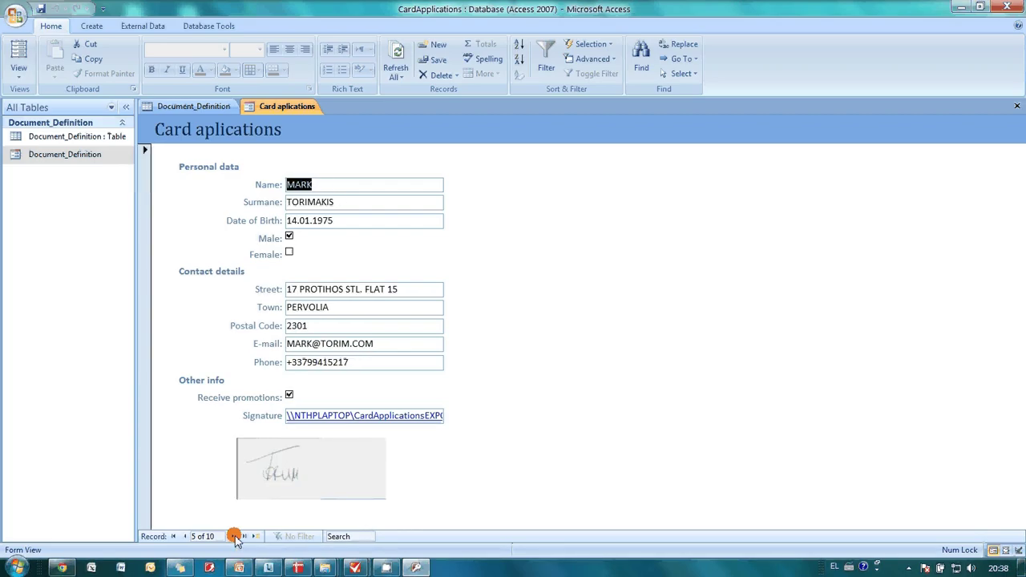
click(234, 536)
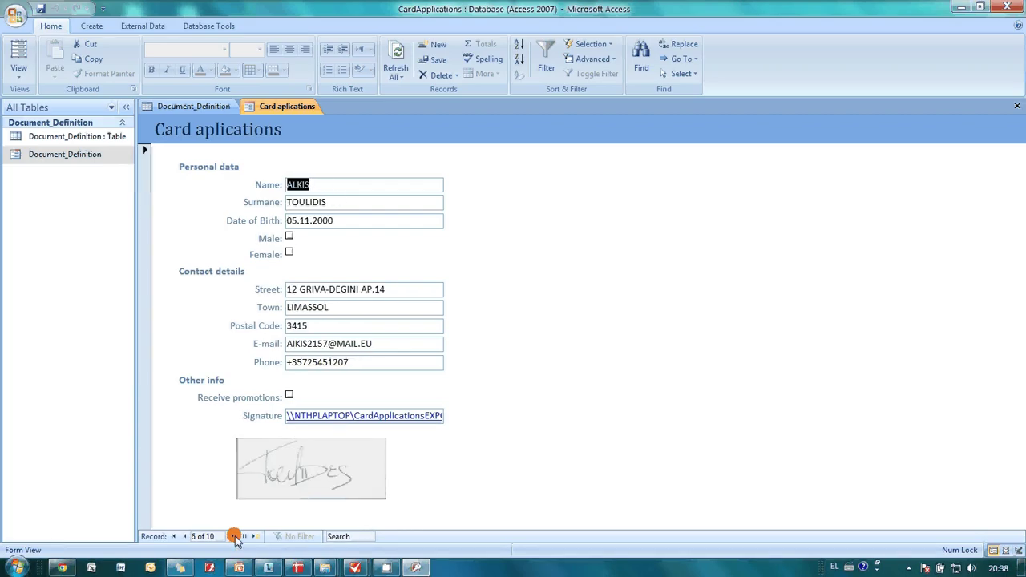
click(1017, 7)
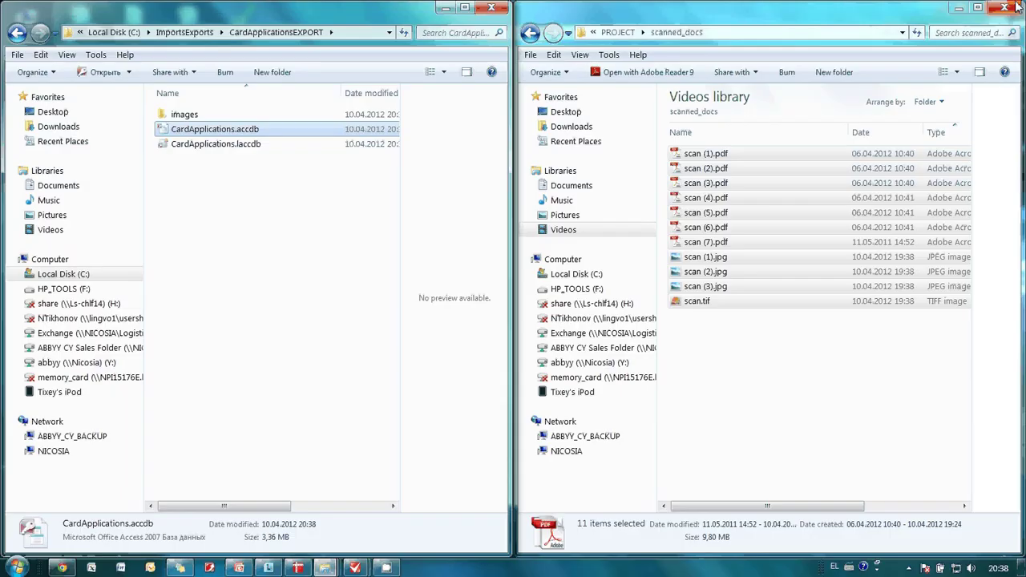
click(217, 233)
Open Card application form (1).pdf from the images folder and search it for 'name'.
click(194, 142)
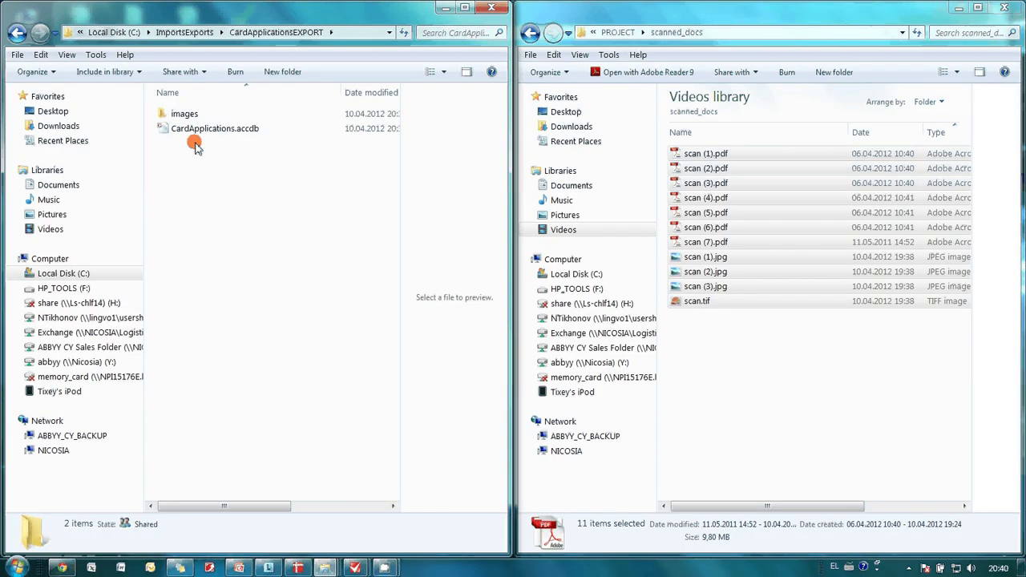
double_click(192, 114)
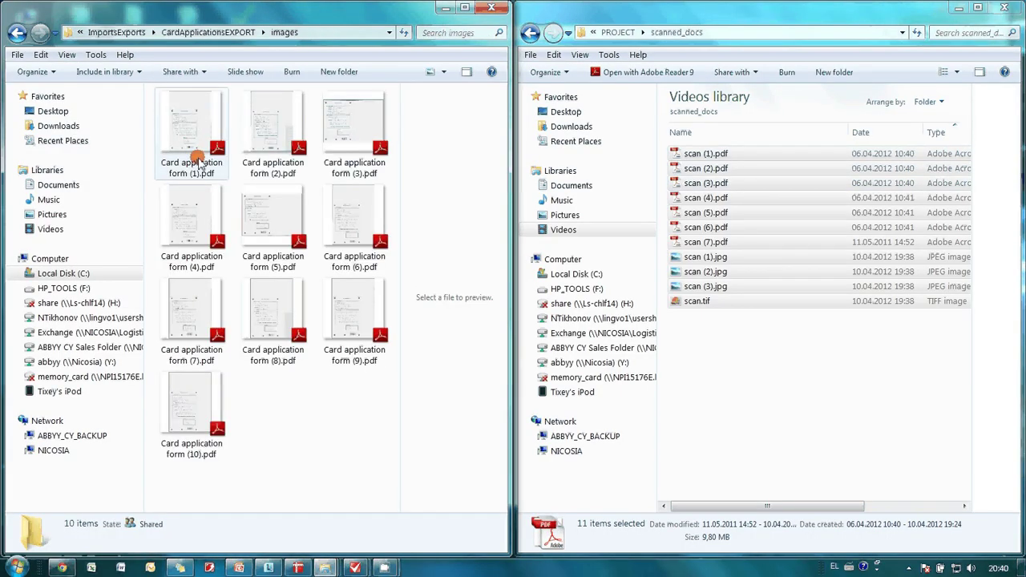
click(207, 130)
double_click(208, 130)
click(405, 47)
text(name)
key(Return)
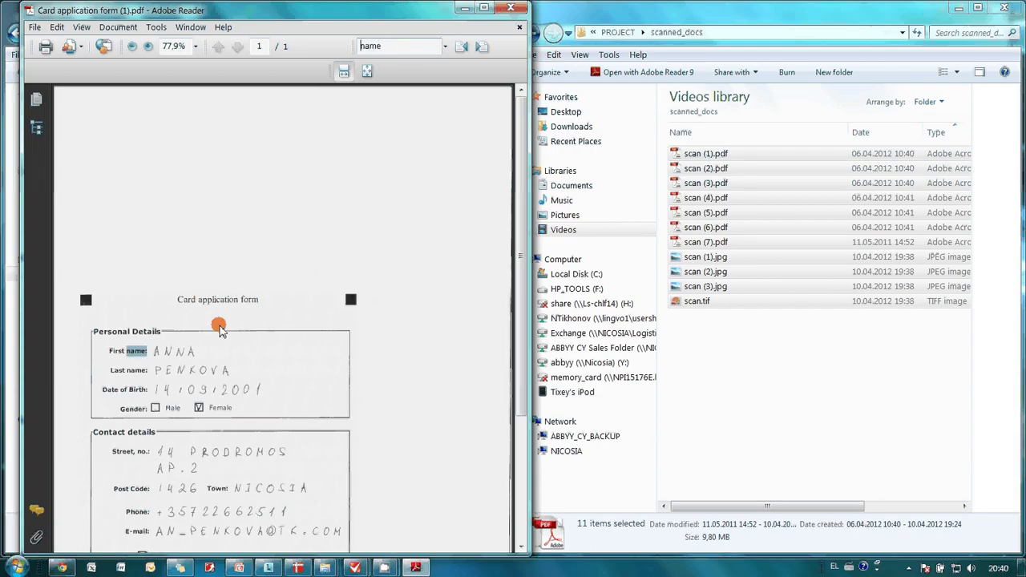
scroll(218, 324, up, 1)
scroll(219, 325, up, 1)
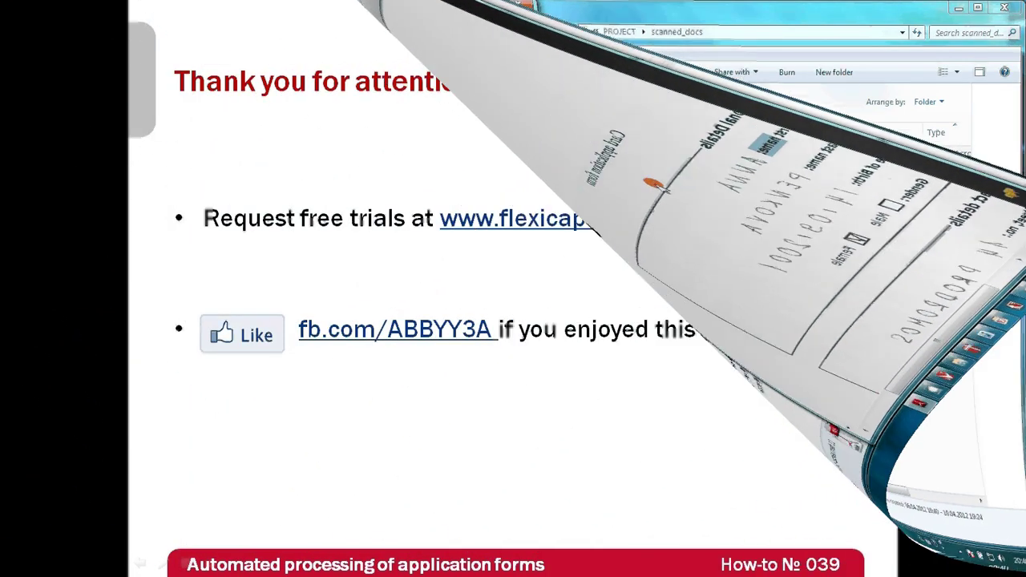